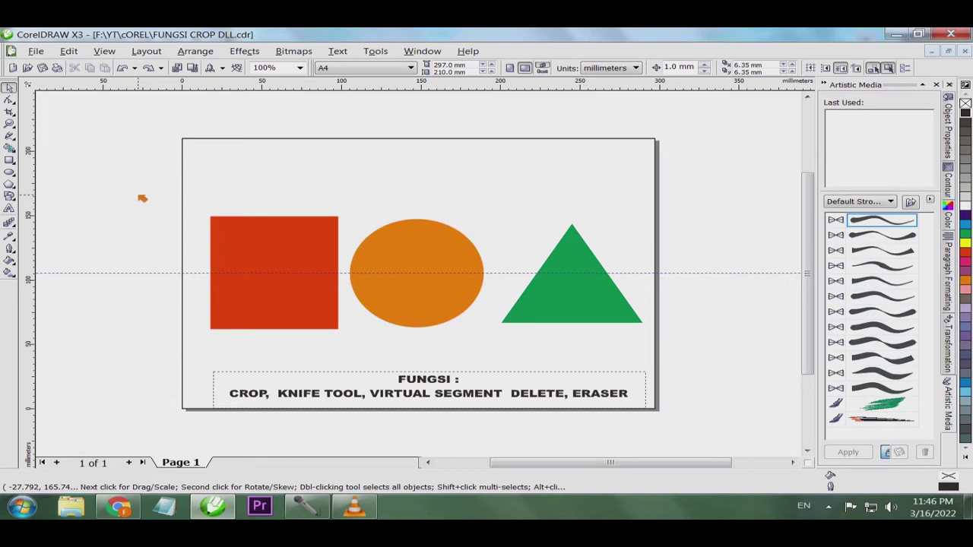
- Delete the horizontal guideline running through the middle of the page
{"action": "left_click", "coordinate": [124, 273]}
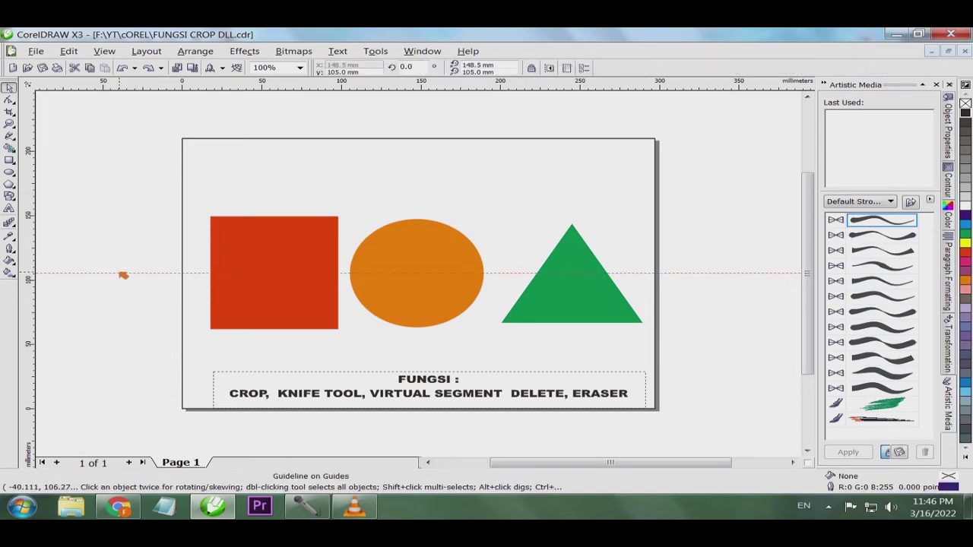
{"action": "key", "text": "Delete"}
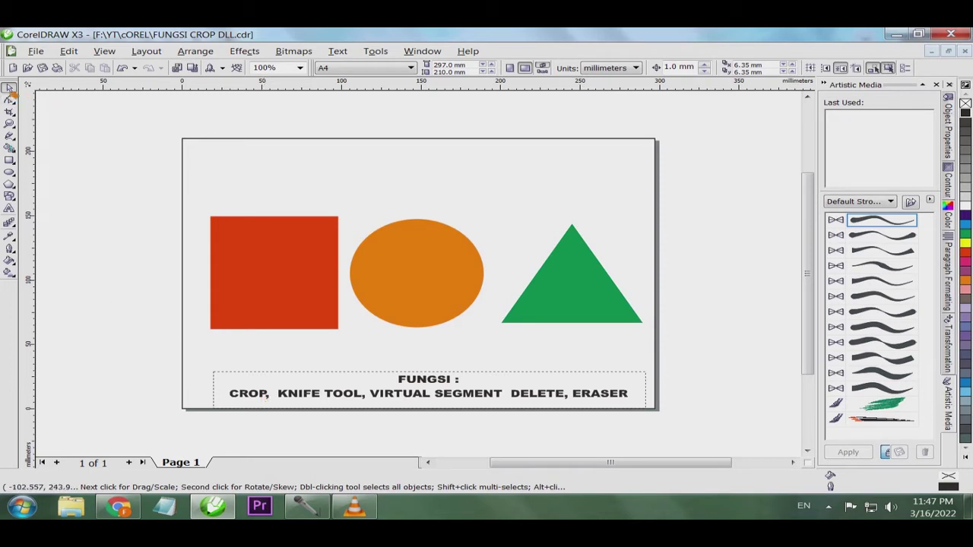
{"action": "right_click", "coordinate": [514, 53]}
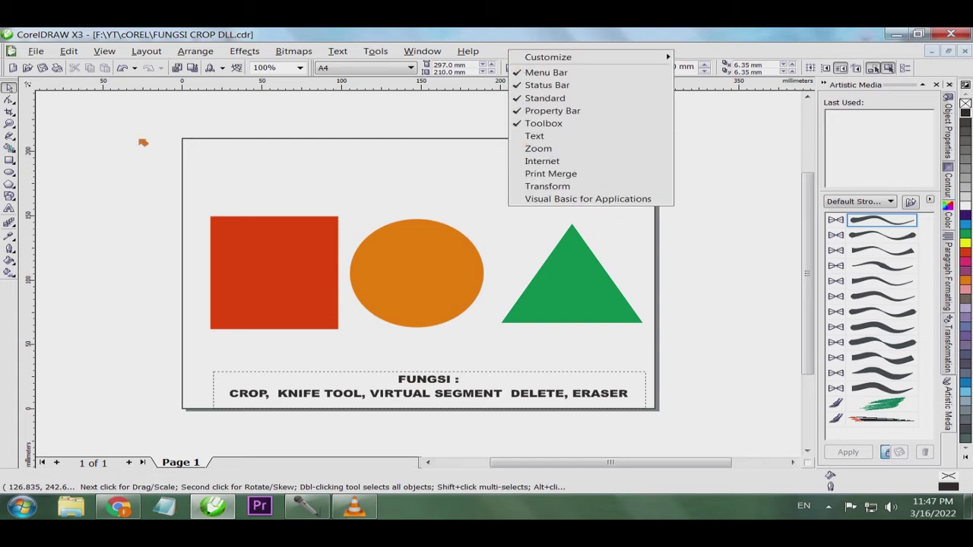
{"action": "left_click", "coordinate": [111, 131]}
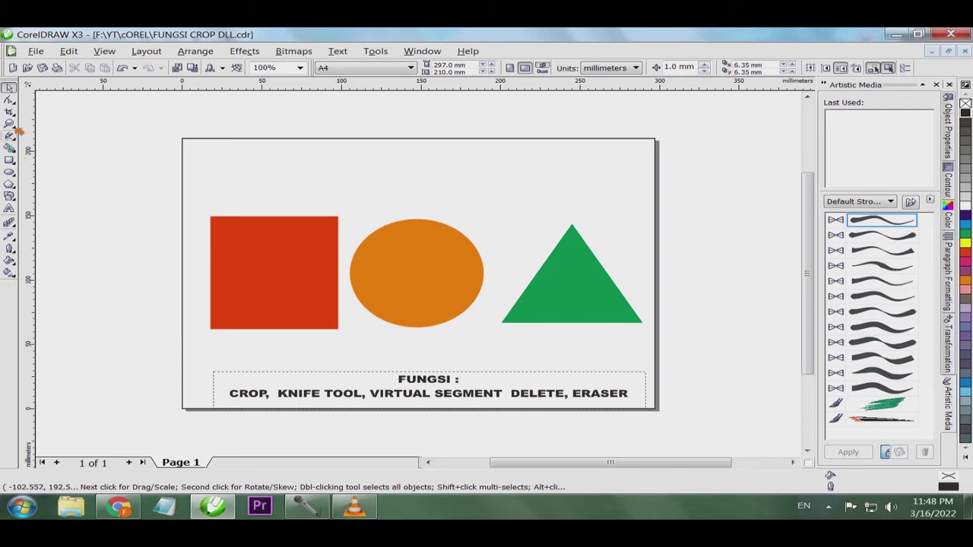
{"action": "double_click", "coordinate": [10, 89]}
{"action": "left_click", "coordinate": [126, 174]}
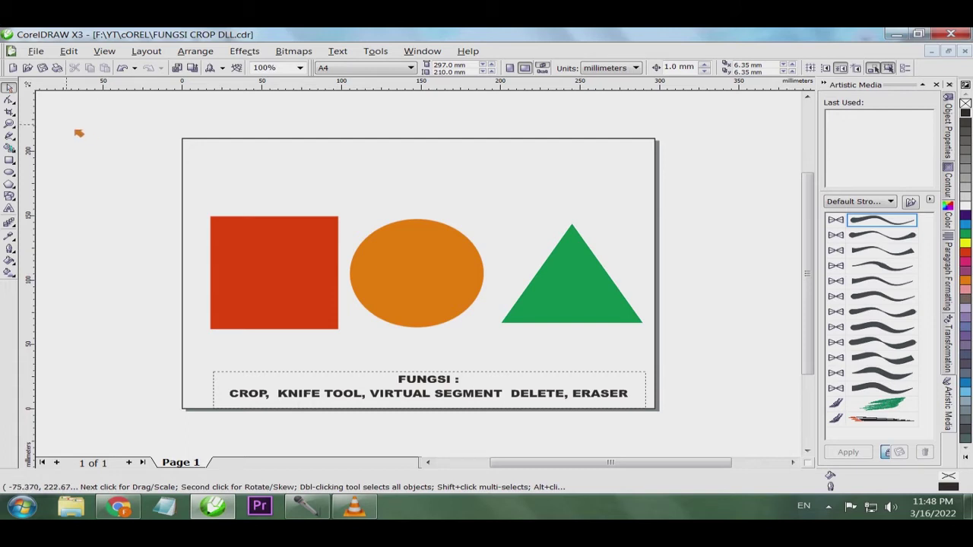
- Select all three shapes and crop them to an area of about 126 by 116 mm around the red square
{"action": "left_click_drag", "start_coordinate": [95, 141], "coordinate": [696, 363]}
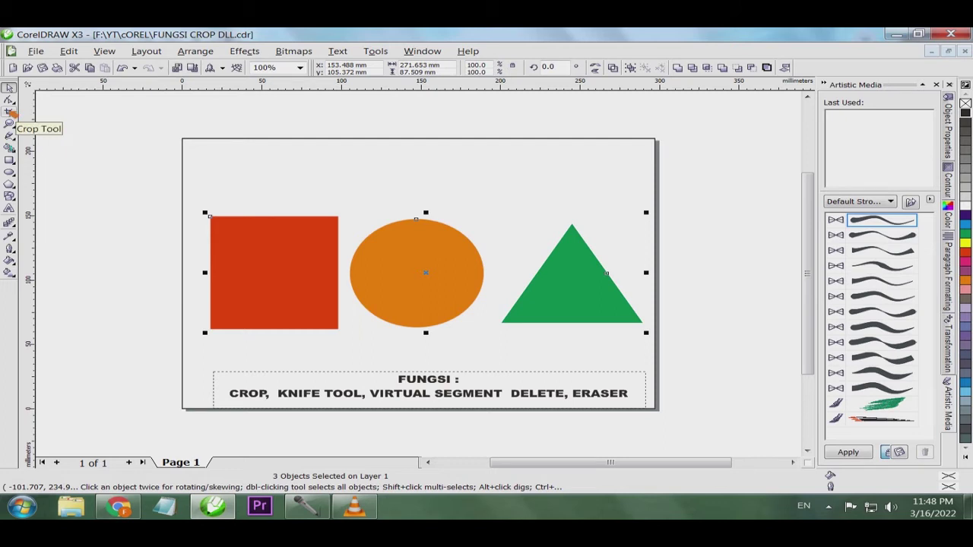
{"action": "left_click", "coordinate": [10, 112]}
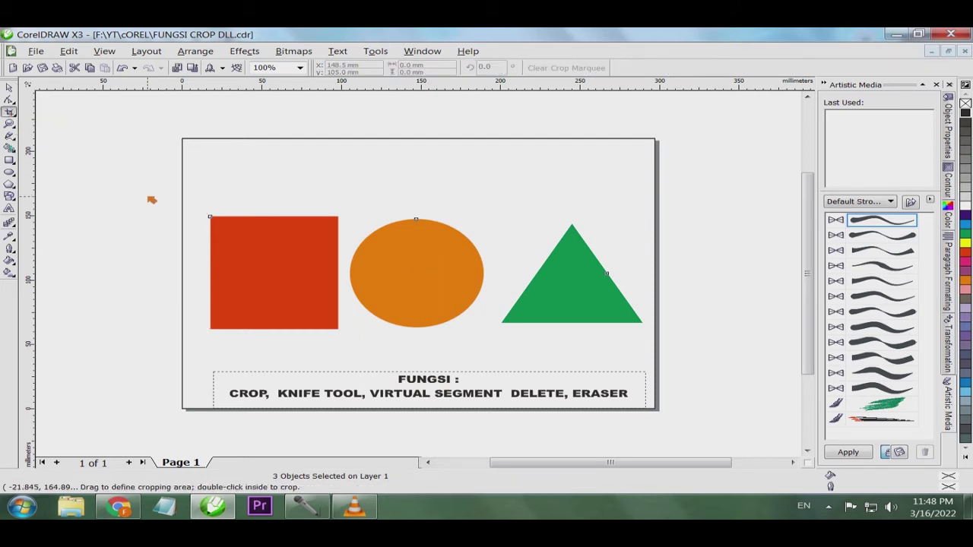
{"action": "left_click_drag", "start_coordinate": [149, 197], "coordinate": [352, 349]}
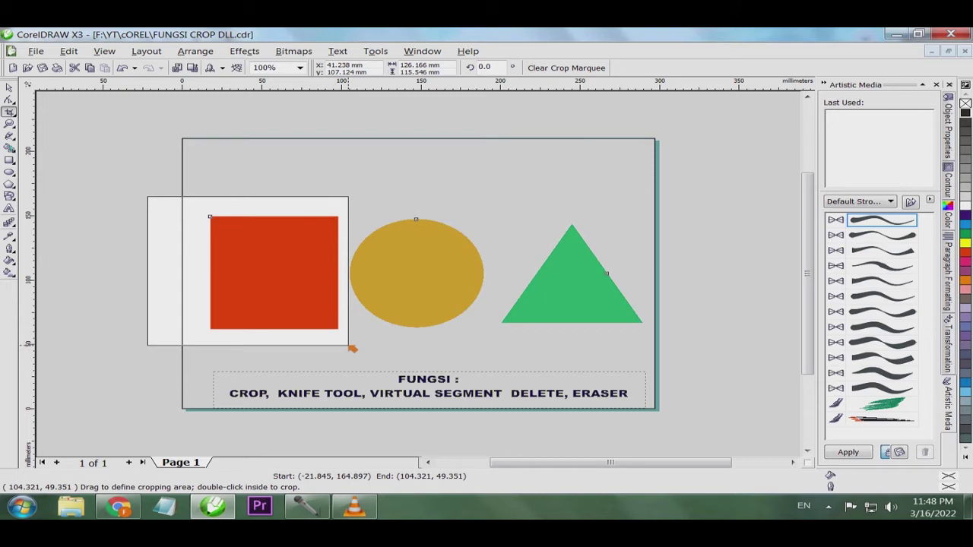
{"action": "left_click_drag", "start_coordinate": [352, 349], "coordinate": [352, 349]}
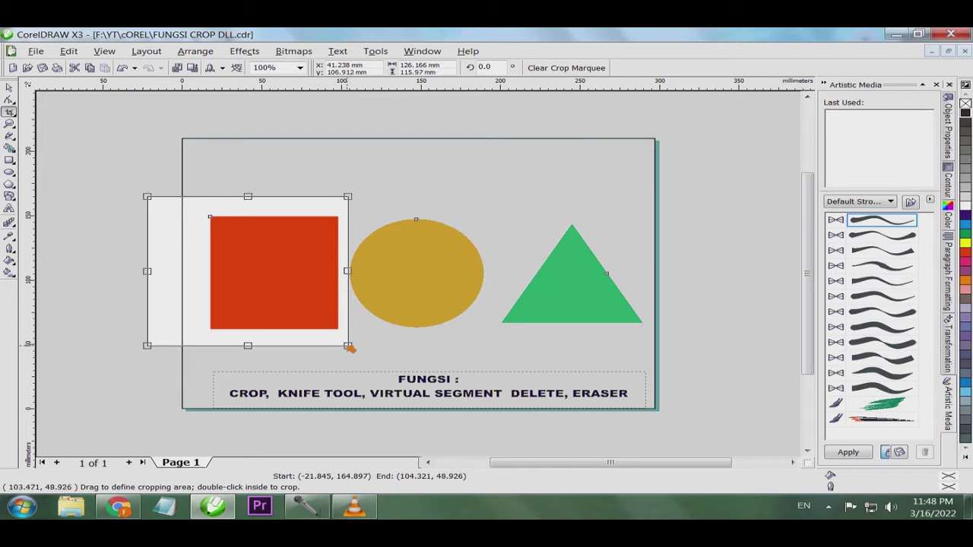
{"action": "double_click", "coordinate": [194, 259]}
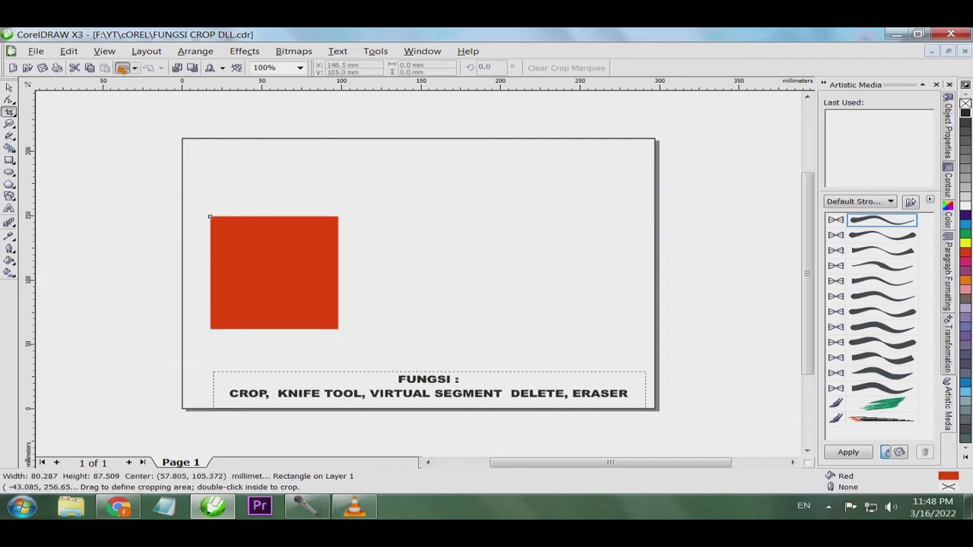
- Undo the crop around the red square and clear the selection
{"action": "left_click", "coordinate": [122, 67]}
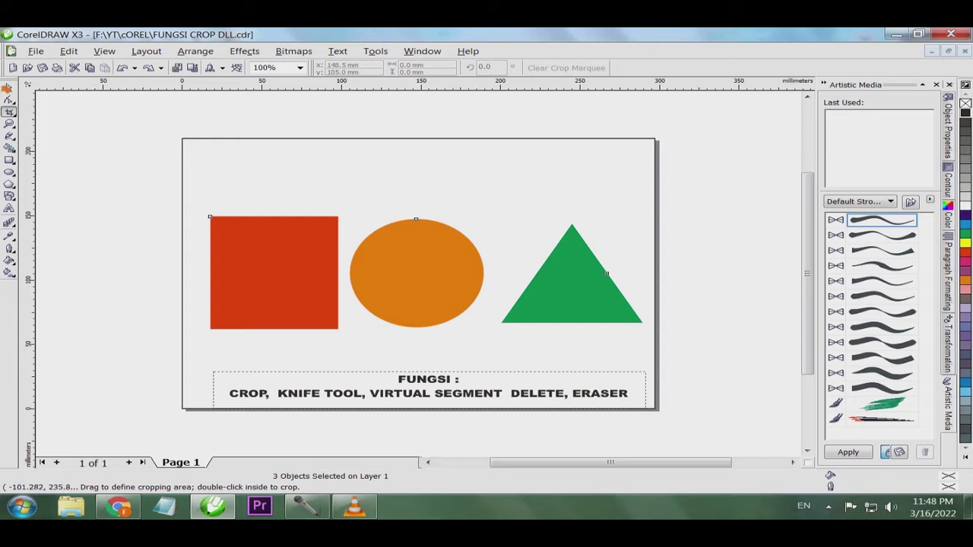
{"action": "left_click", "coordinate": [8, 88]}
{"action": "left_click", "coordinate": [216, 211]}
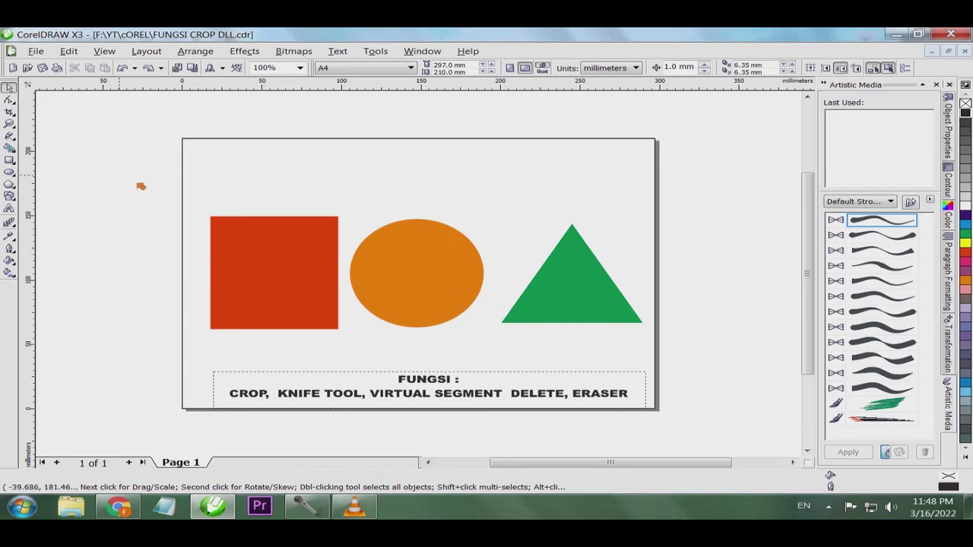
- Select all three shapes and crop them to an area of about 96 by 110 mm around the orange circle
{"action": "left_click_drag", "start_coordinate": [139, 182], "coordinate": [685, 357]}
{"action": "left_click_drag", "start_coordinate": [67, 175], "coordinate": [693, 327]}
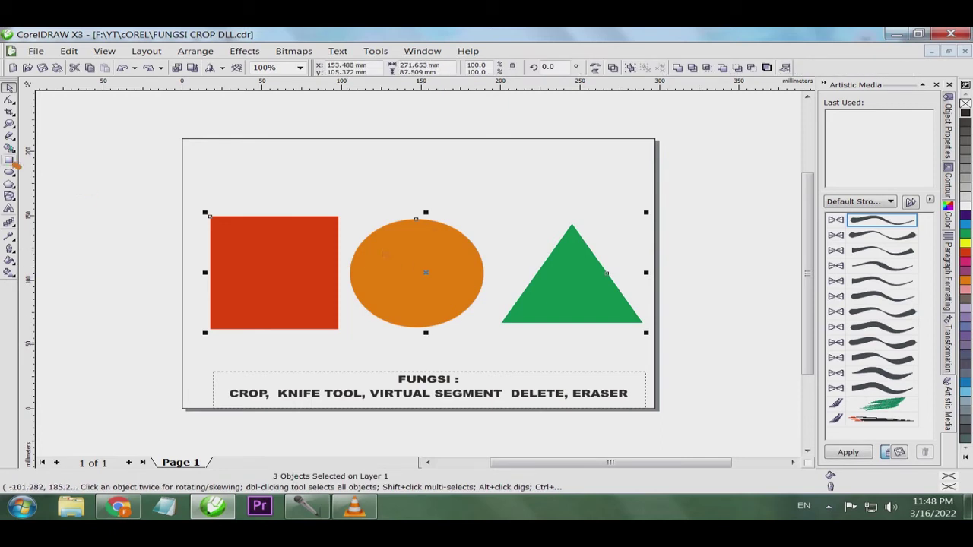
{"action": "left_click", "coordinate": [9, 111]}
{"action": "left_click_drag", "start_coordinate": [347, 201], "coordinate": [501, 342]}
{"action": "key", "text": "Escape"}
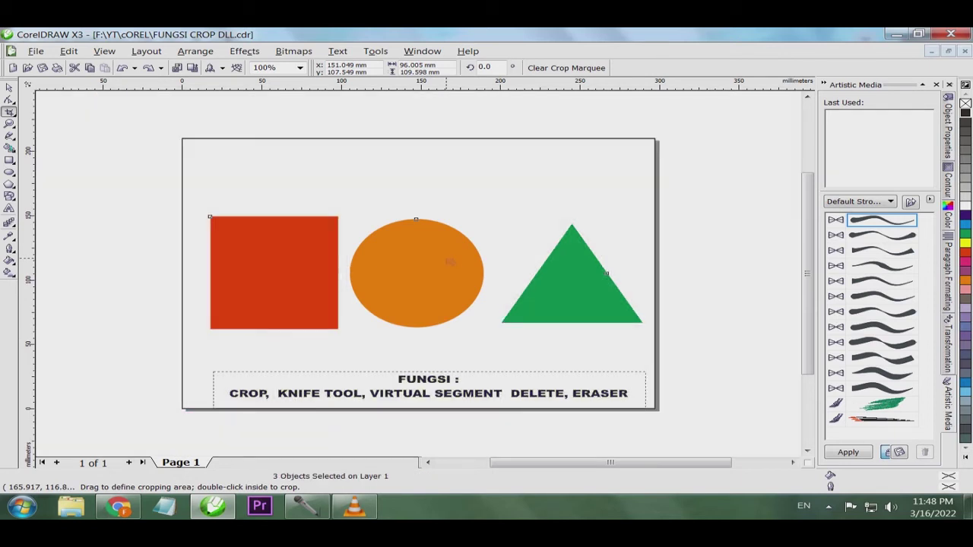
{"action": "key", "text": "Return"}
- Undo the crop around the orange circle and leave nothing selected
{"action": "left_click", "coordinate": [9, 87]}
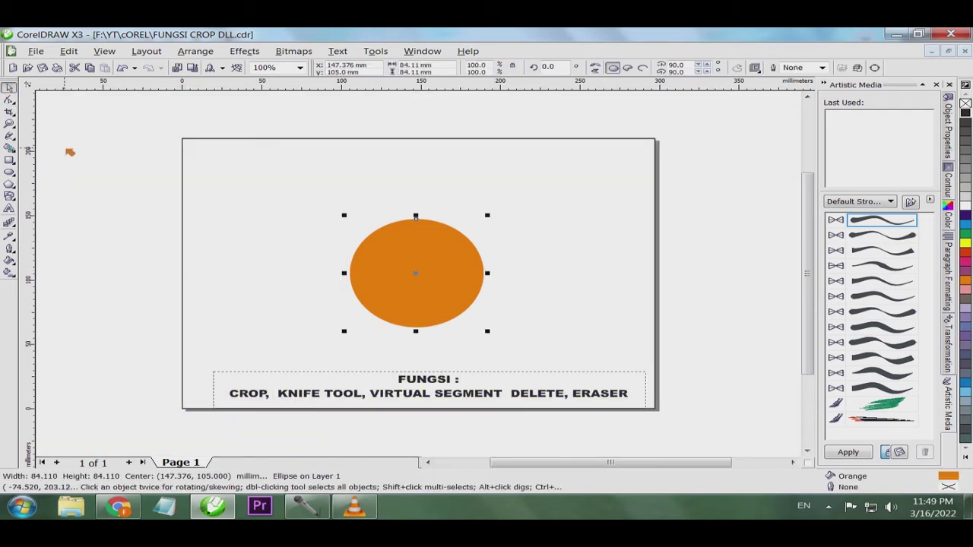
{"action": "left_click", "coordinate": [72, 152]}
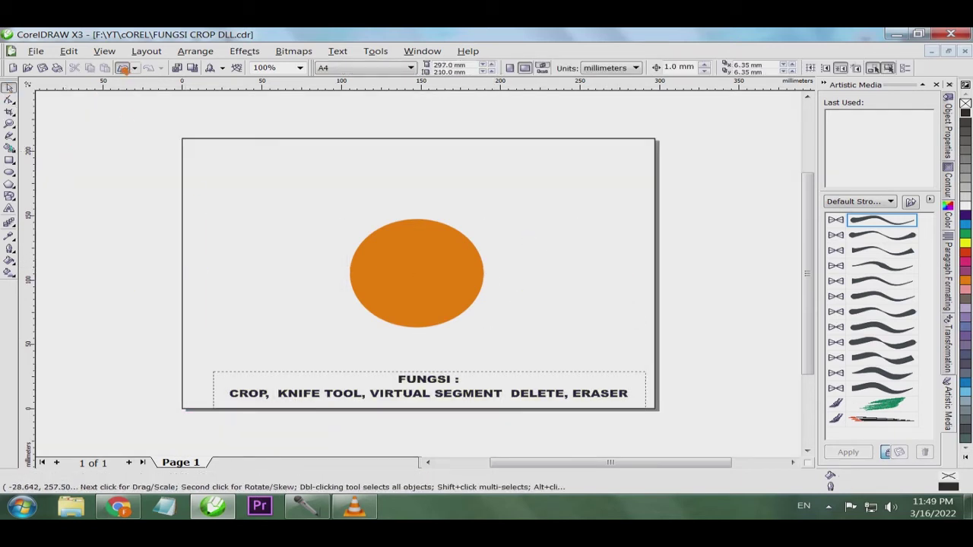
{"action": "key", "text": "Tab"}
{"action": "key", "text": "ctrl+z"}
{"action": "left_click", "coordinate": [127, 152]}
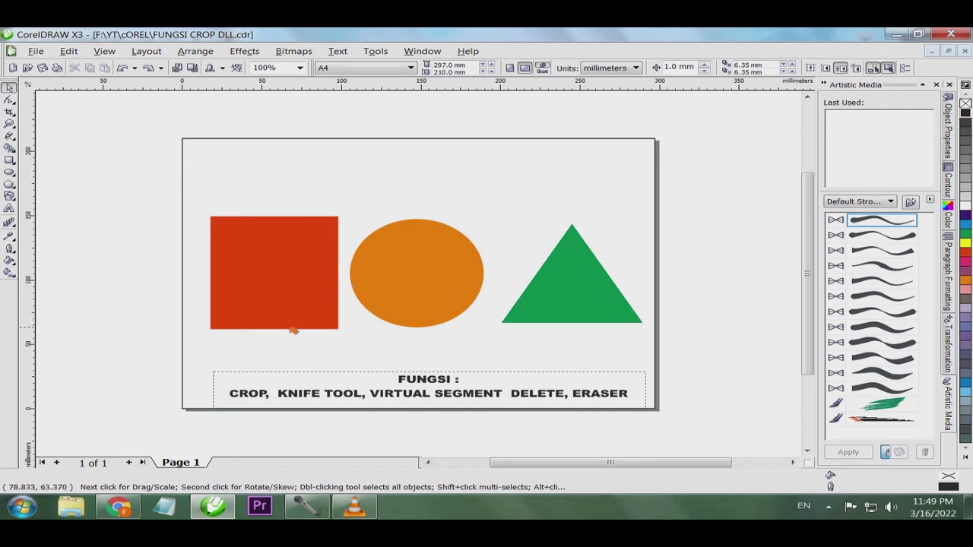
- Select only the red square and crop its edges to about 70 by 79 mm
{"action": "left_click_drag", "start_coordinate": [110, 187], "coordinate": [357, 340]}
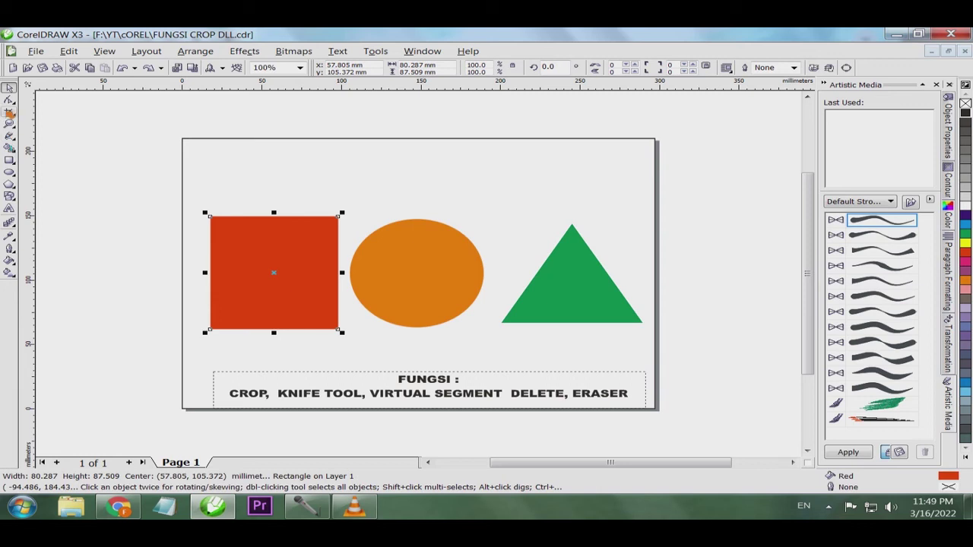
{"action": "left_click", "coordinate": [9, 111]}
{"action": "left_click_drag", "start_coordinate": [225, 225], "coordinate": [334, 328]}
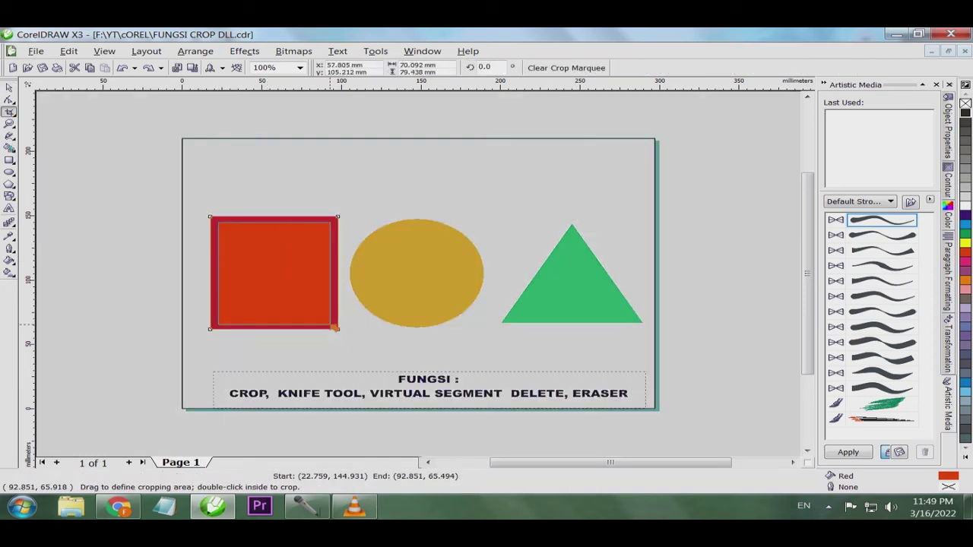
{"action": "left_click_drag", "start_coordinate": [334, 329], "coordinate": [335, 329]}
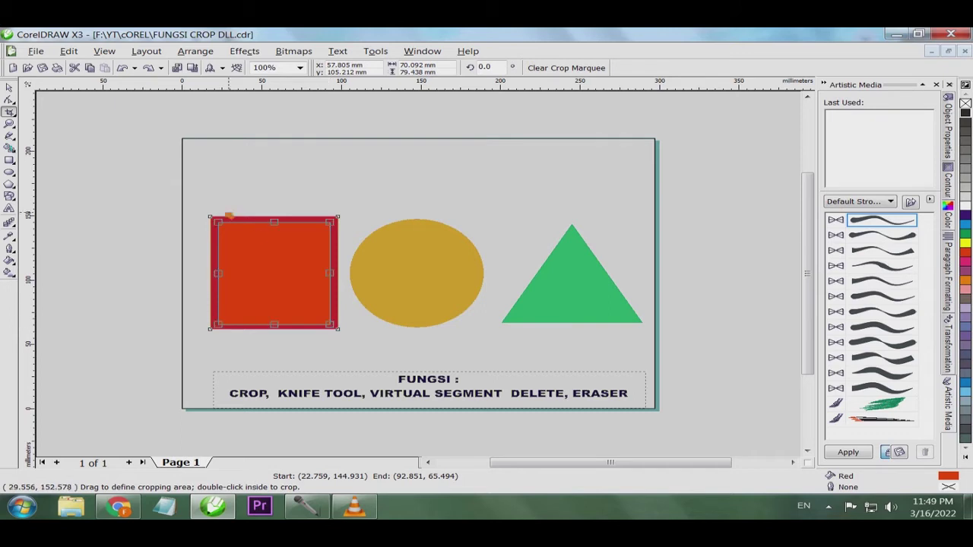
{"action": "double_click", "coordinate": [265, 276]}
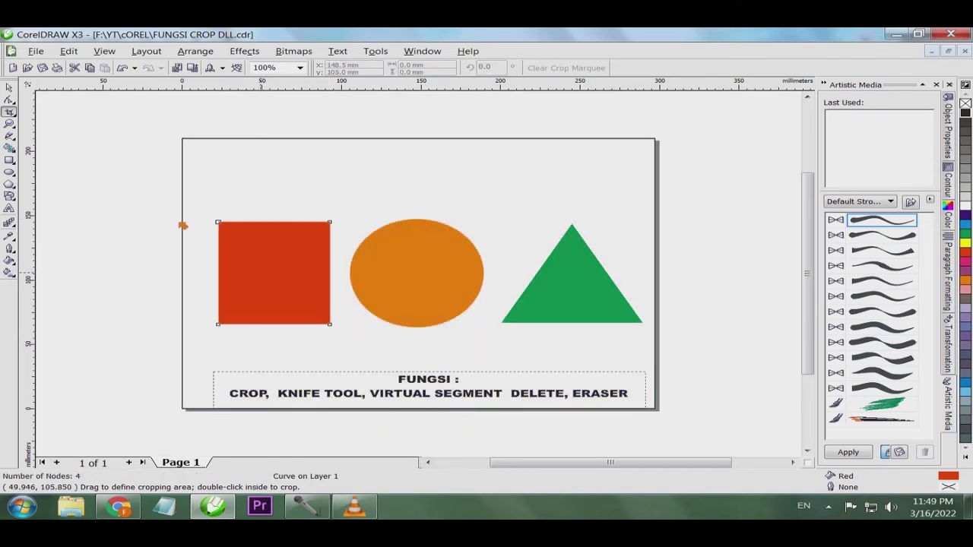
{"action": "key", "text": "space"}
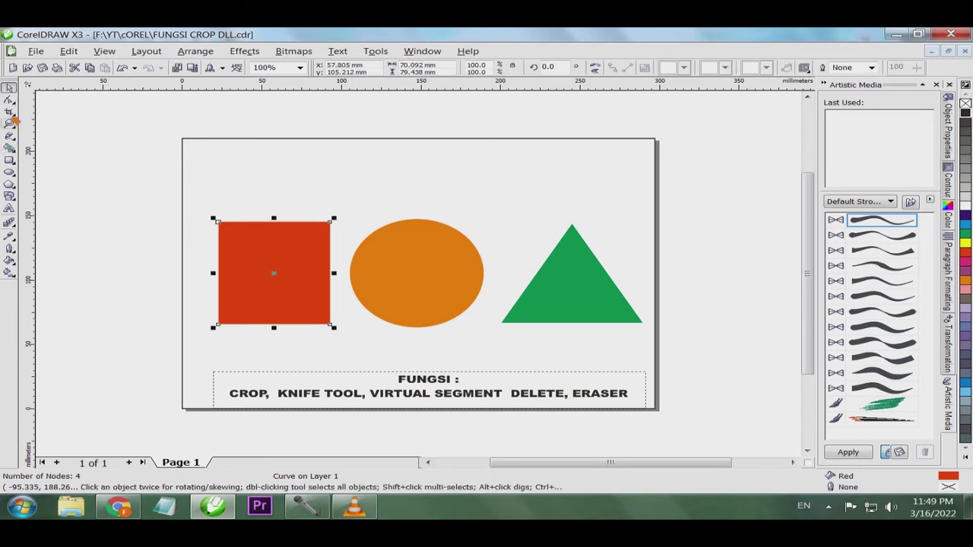
- Crop the red square further, to about 53 by 63 mm
{"action": "left_click", "coordinate": [10, 112]}
{"action": "left_click_drag", "start_coordinate": [235, 234], "coordinate": [319, 315]}
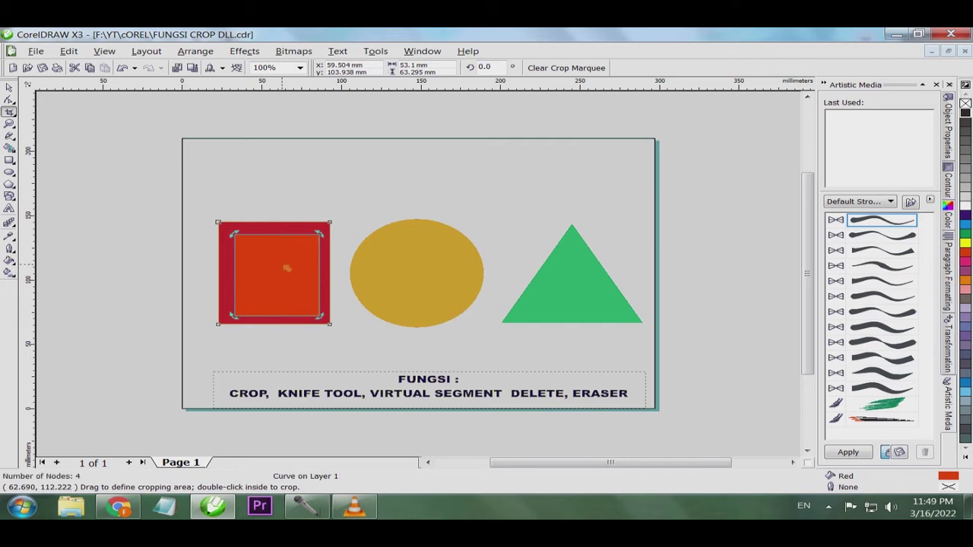
{"action": "double_click", "coordinate": [287, 268]}
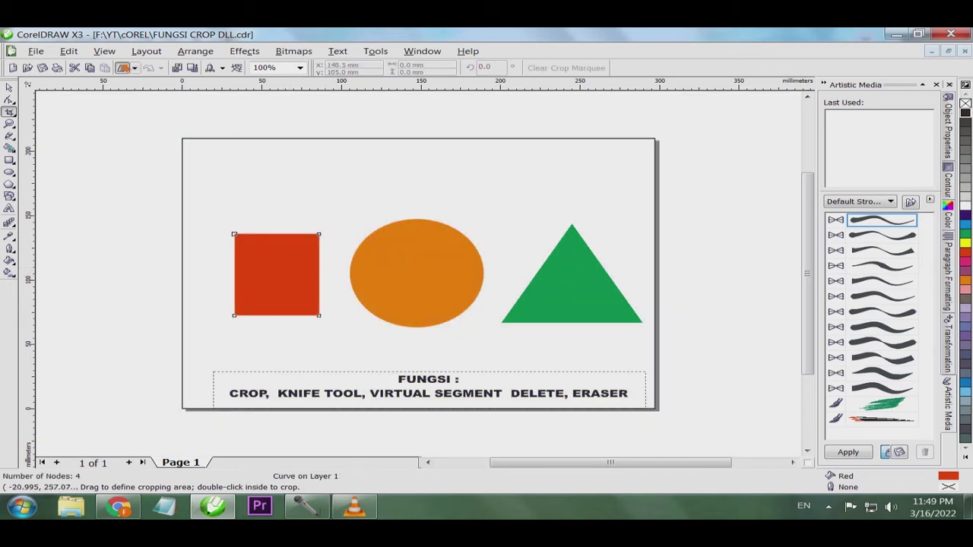
- Undo both crops of the red square and return to the Pick tool
{"action": "left_click", "coordinate": [123, 68]}
{"action": "left_click", "coordinate": [123, 68]}
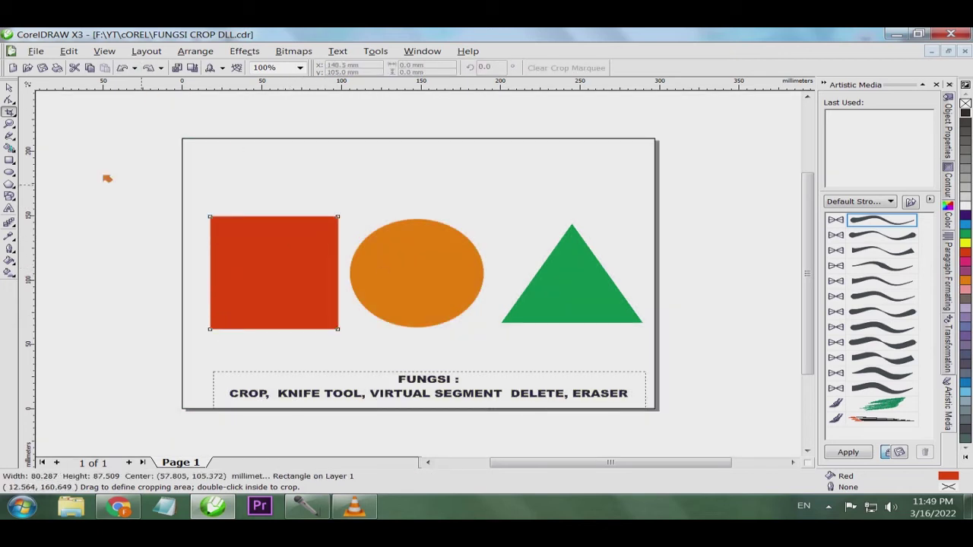
{"action": "left_click", "coordinate": [11, 88]}
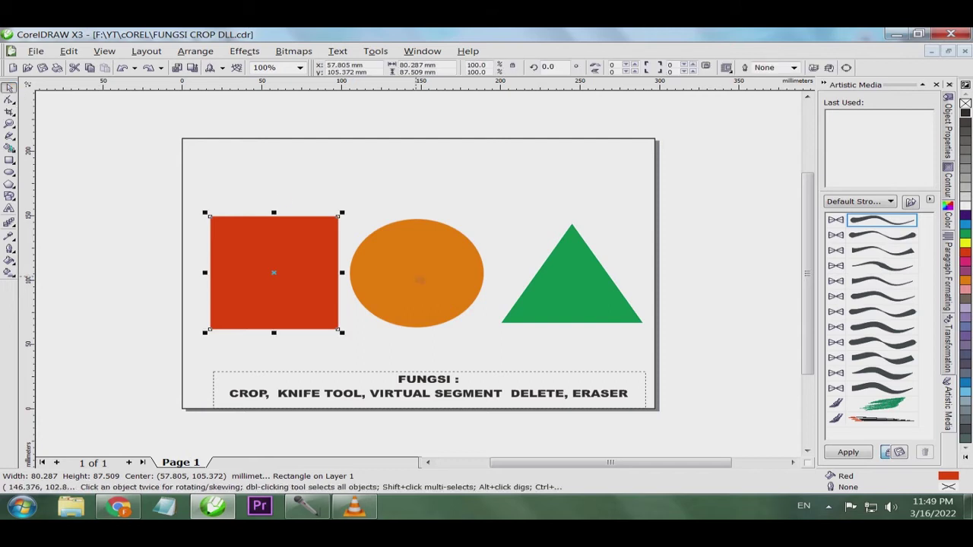
- Crop the orange circle to its right half with a crop area of about 49 by 108 mm starting at its vertical centre line
{"action": "double_click", "coordinate": [376, 251]}
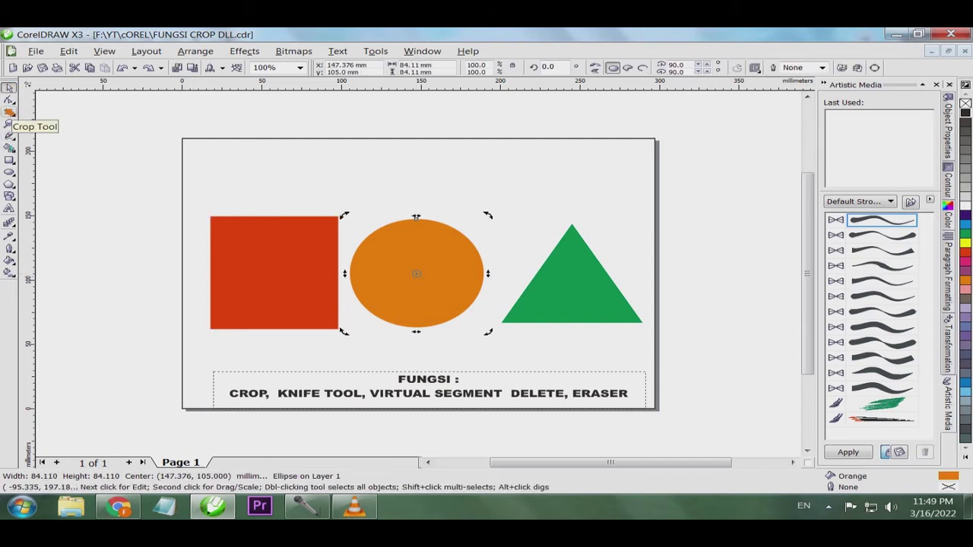
{"action": "left_click", "coordinate": [10, 112]}
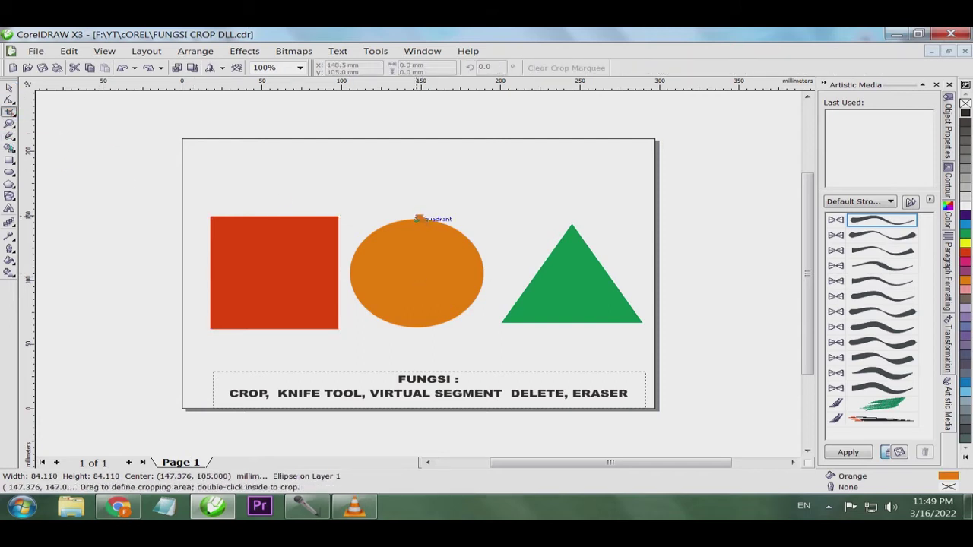
{"action": "left_click_drag", "start_coordinate": [417, 209], "coordinate": [495, 348]}
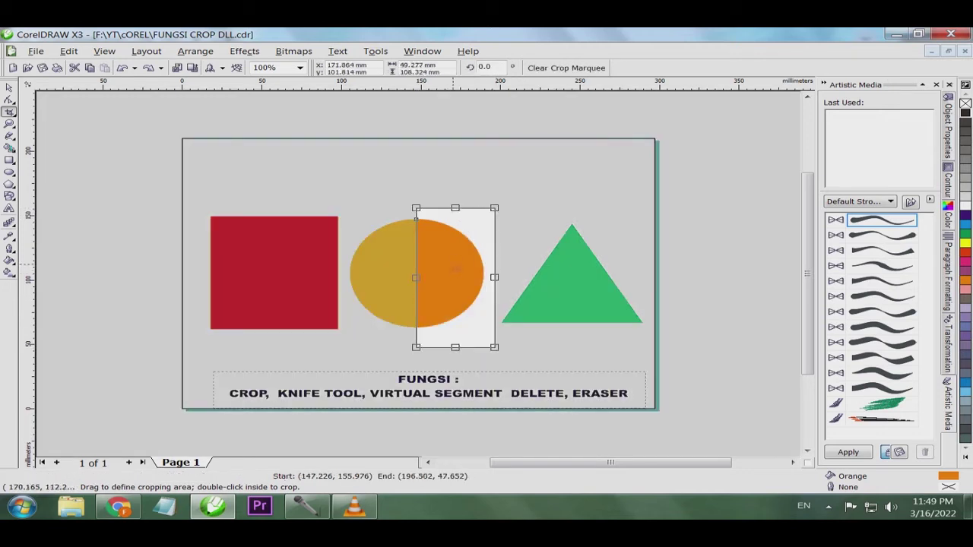
{"action": "double_click", "coordinate": [455, 267]}
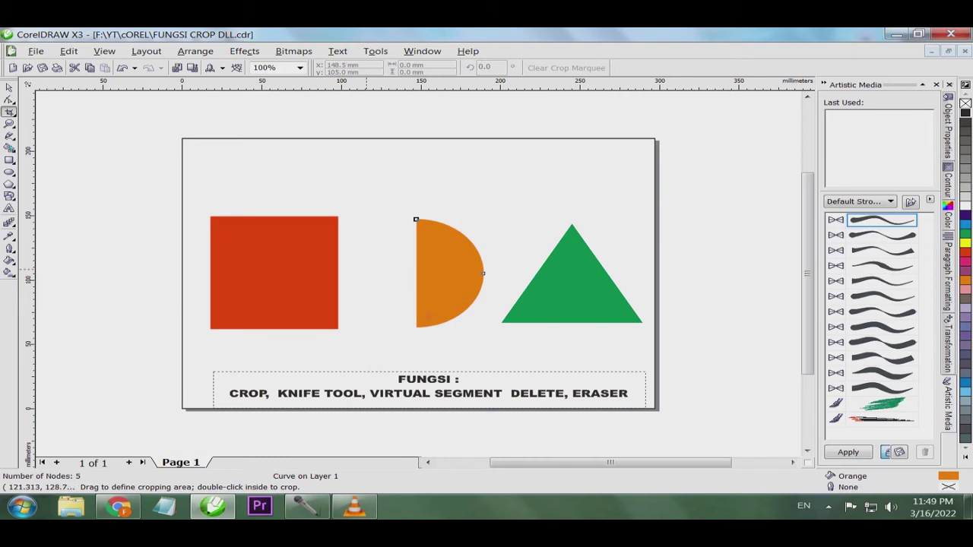
- Undo the half-circle crop and clear the selection
{"action": "left_click", "coordinate": [9, 87]}
{"action": "left_click", "coordinate": [137, 184]}
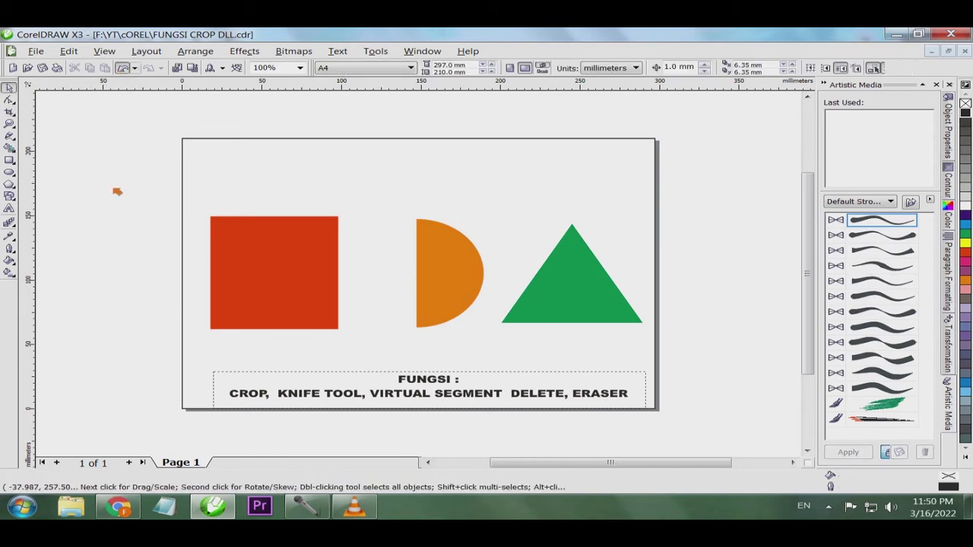
{"action": "key", "text": "ctrl+z"}
{"action": "left_click", "coordinate": [83, 191]}
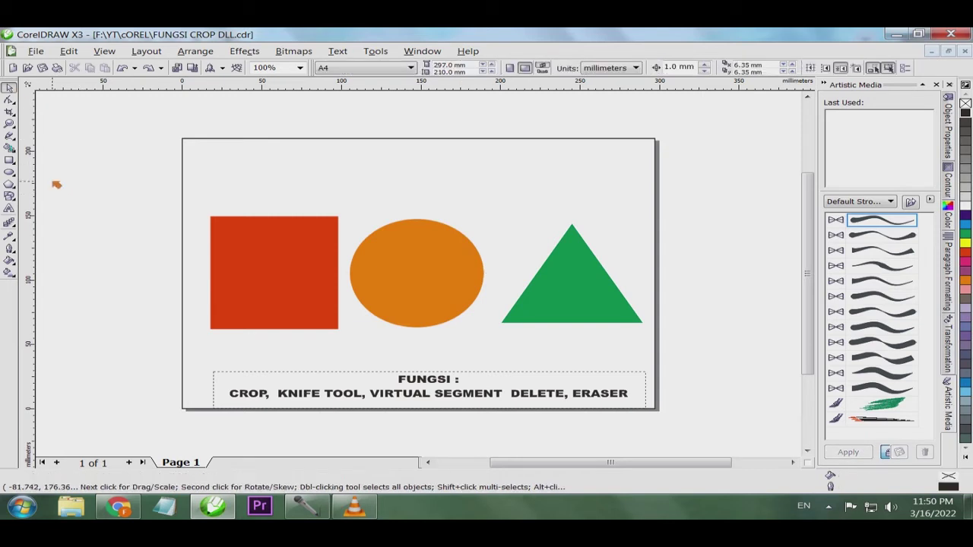
- Select all three shapes and crop them together to a wide horizontal band across their middle
{"action": "left_click_drag", "start_coordinate": [87, 183], "coordinate": [677, 342]}
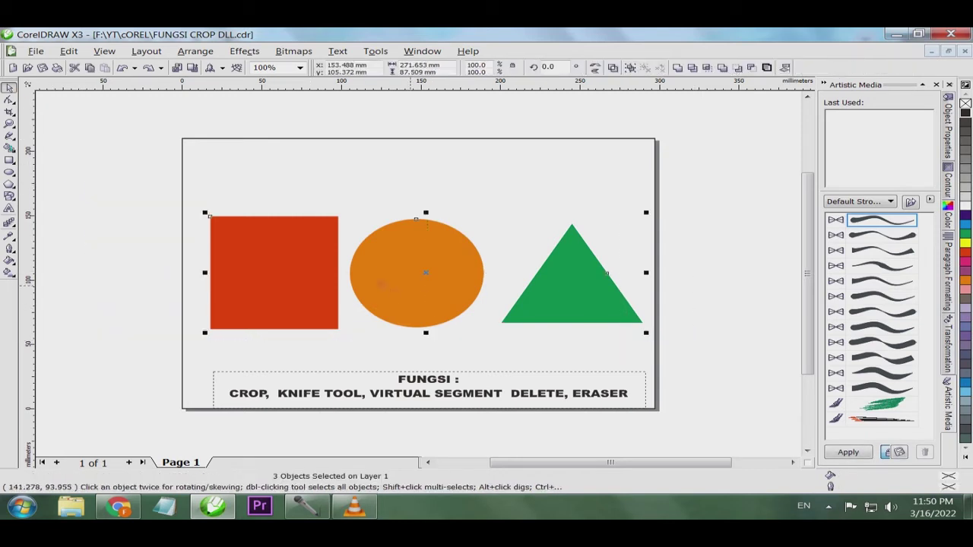
{"action": "left_click", "coordinate": [9, 111]}
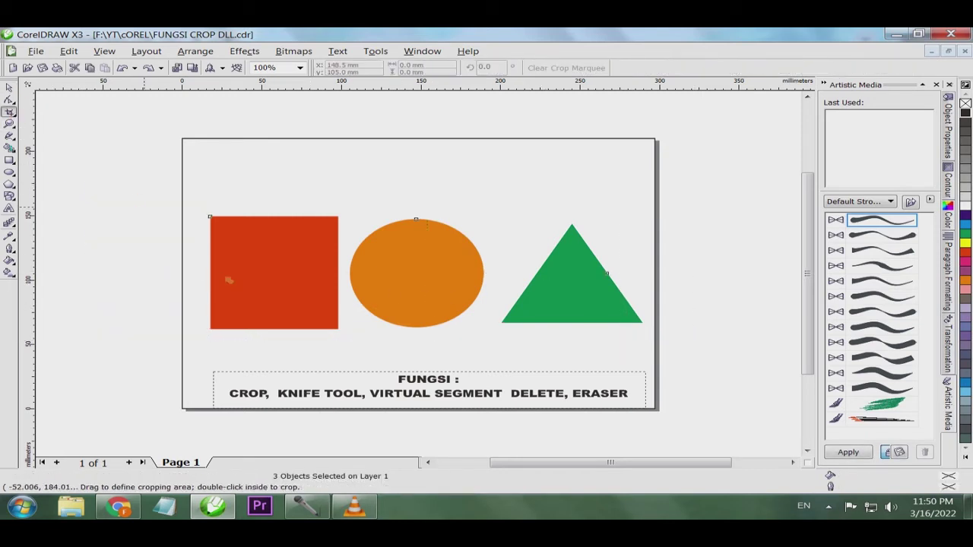
{"action": "left_click_drag", "start_coordinate": [195, 249], "coordinate": [679, 297]}
{"action": "double_click", "coordinate": [441, 272]}
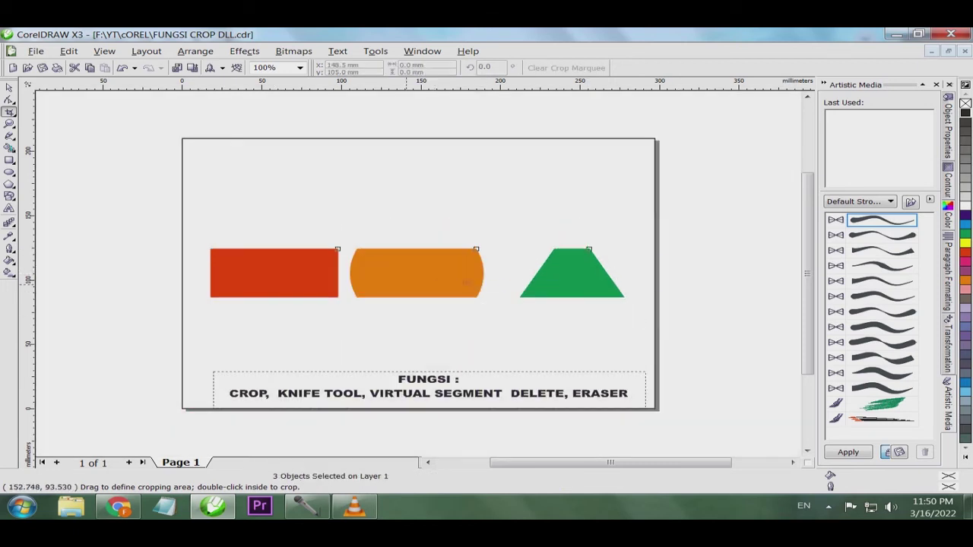
- Colour the word "CROP," in the caption below the shapes red and deselect the text
{"action": "left_click", "coordinate": [9, 86]}
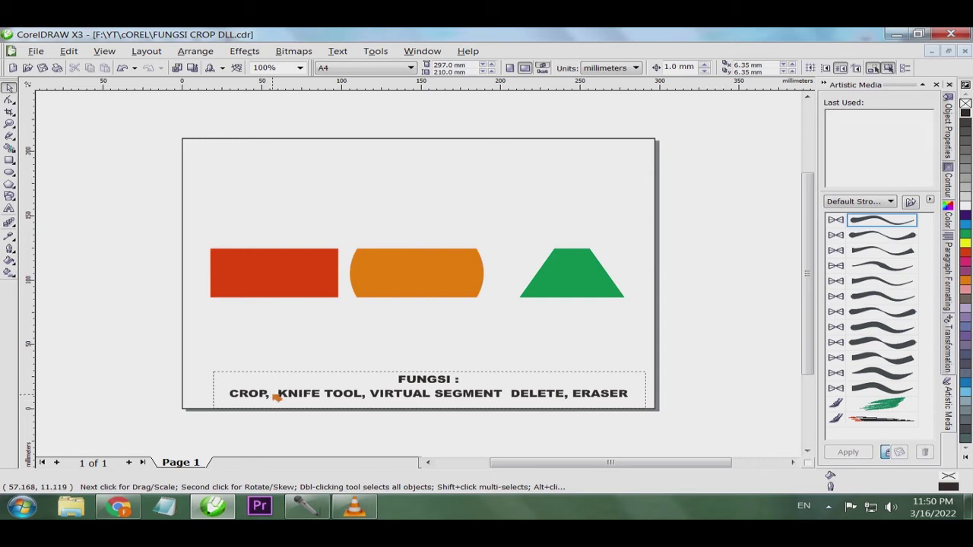
{"action": "left_click", "coordinate": [277, 397]}
{"action": "double_click", "coordinate": [277, 397]}
{"action": "left_click_drag", "start_coordinate": [277, 397], "coordinate": [229, 394]}
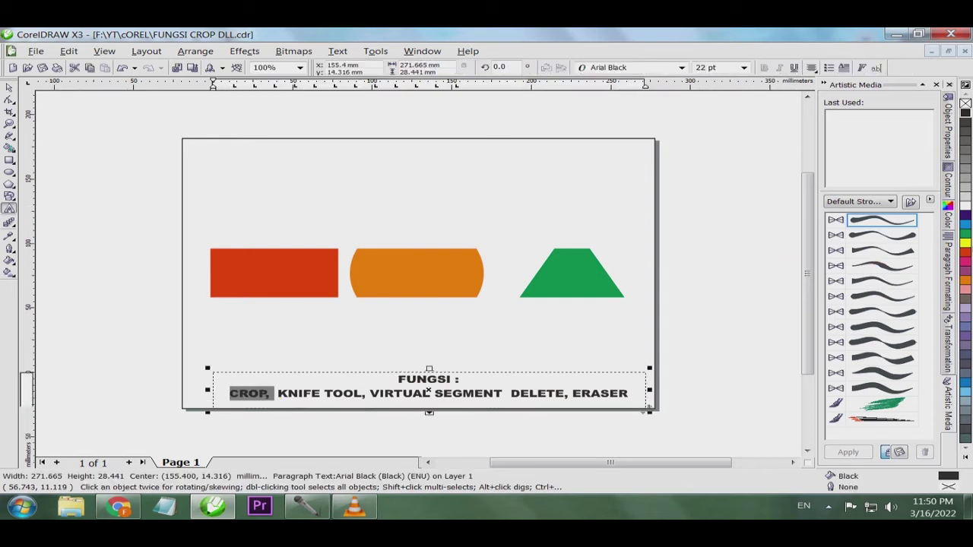
{"action": "left_click", "coordinate": [966, 252]}
{"action": "left_click", "coordinate": [593, 346]}
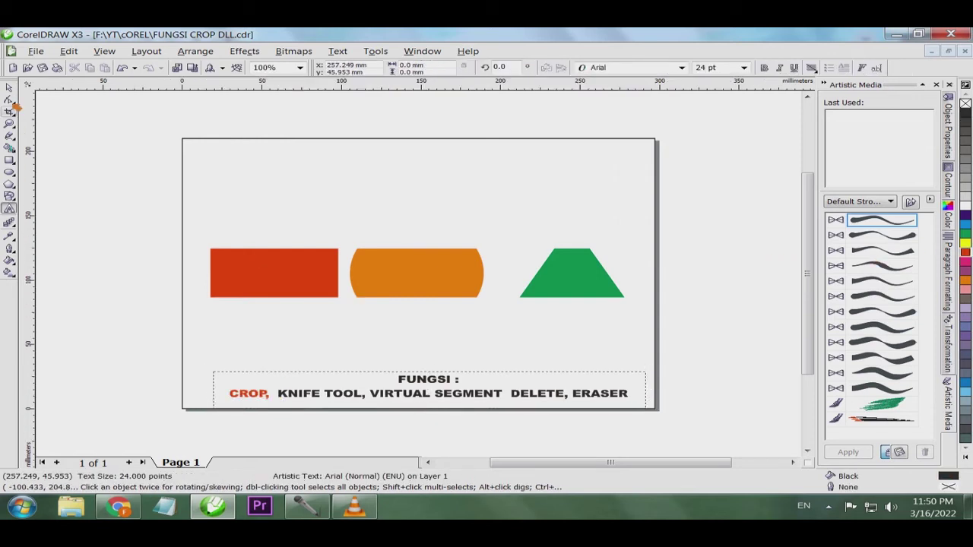
{"action": "key", "text": "ctrl+space"}
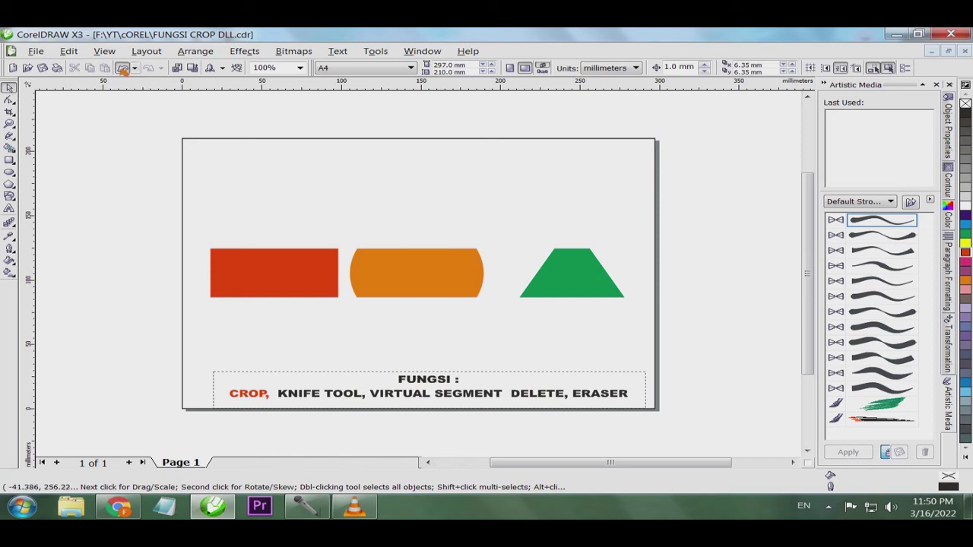
- Undo the red colouring of the caption word and the band crop of the three shapes, leaving nothing selected
{"action": "left_click", "coordinate": [121, 67]}
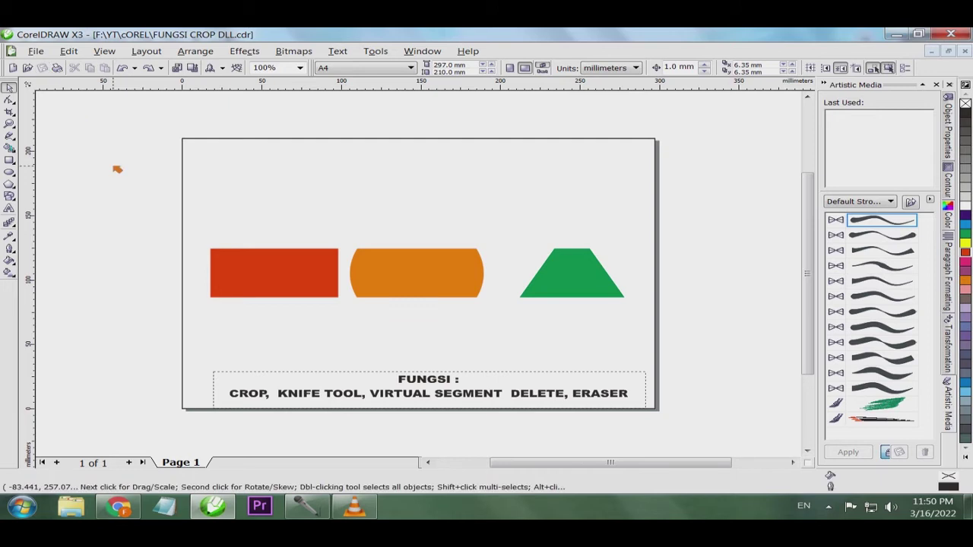
{"action": "left_click", "coordinate": [309, 278]}
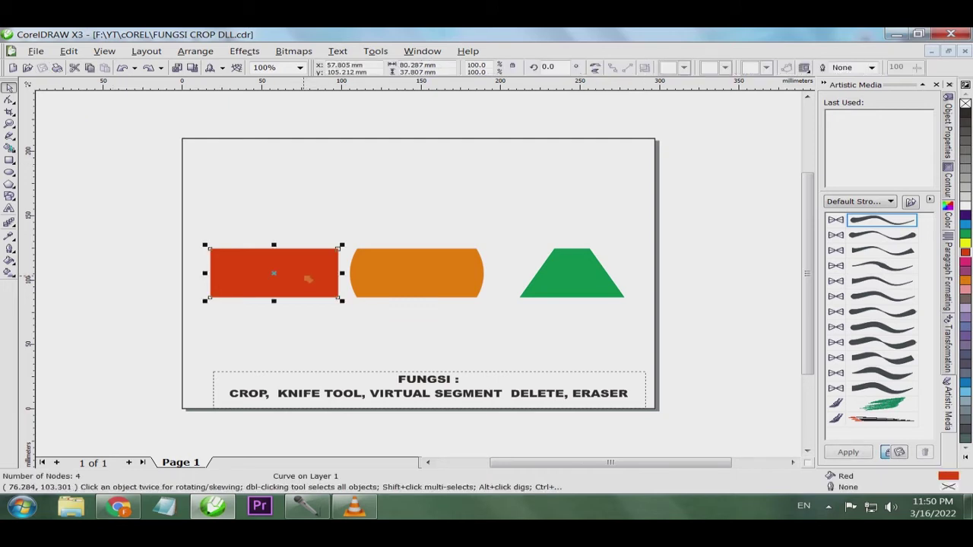
{"action": "left_click", "coordinate": [154, 262]}
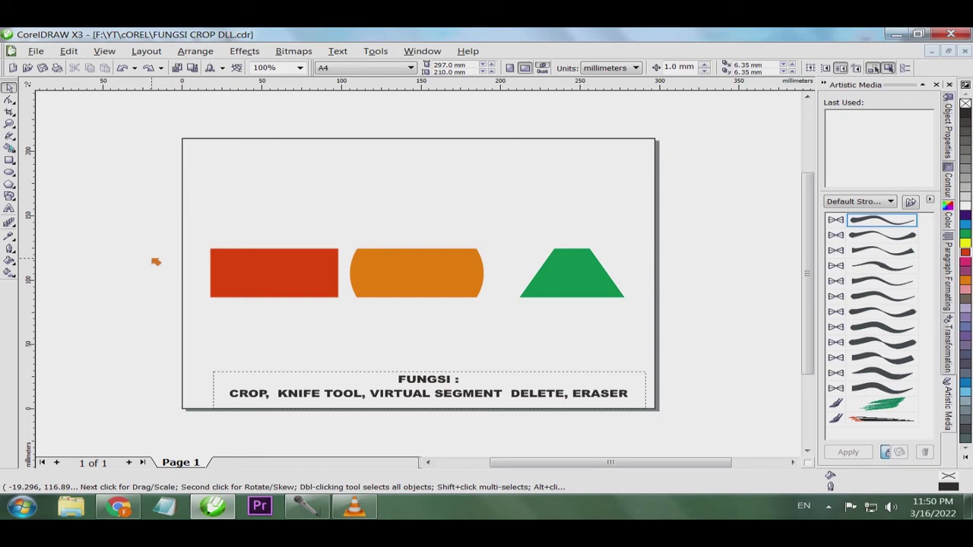
{"action": "key", "text": "ctrl+z"}
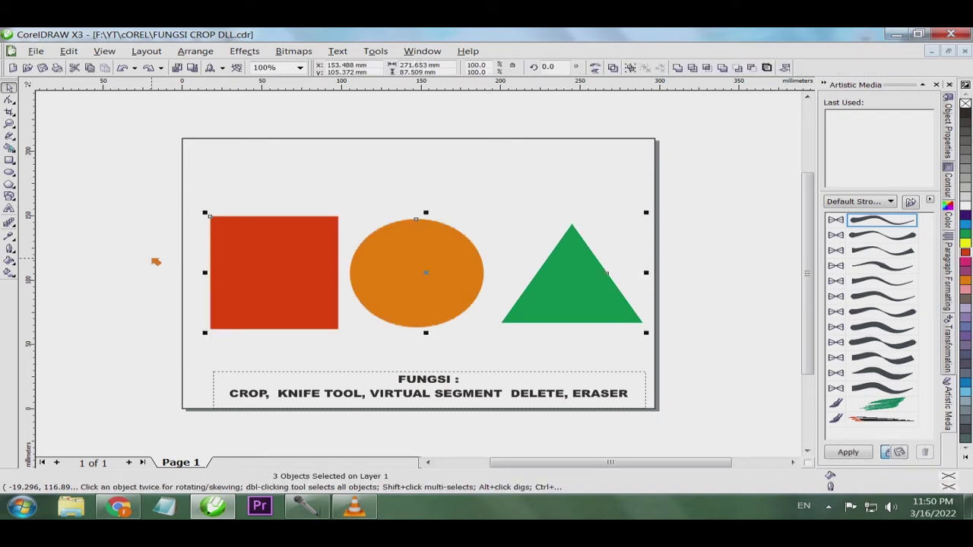
{"action": "left_click", "coordinate": [143, 167]}
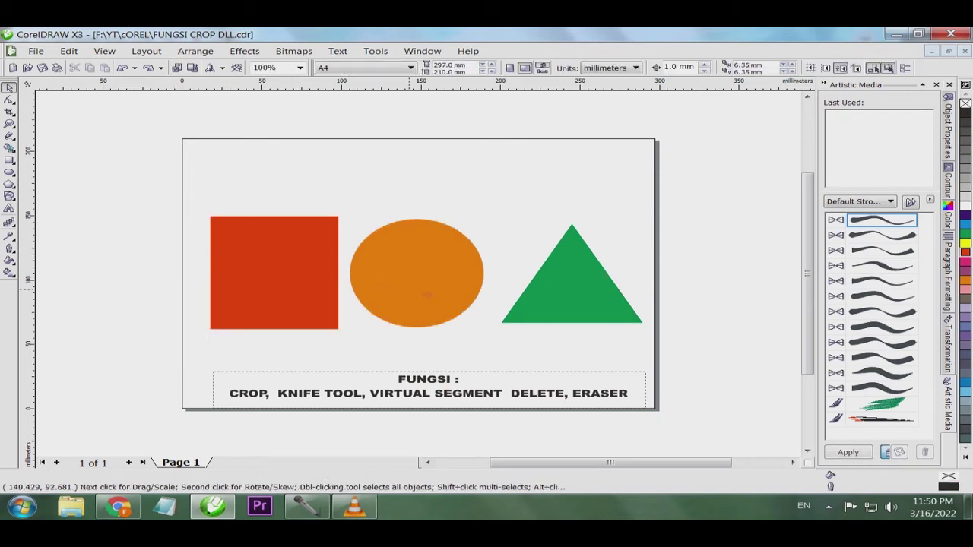
- Shift the orange circle slightly so its centre sits at about x 151.4 mm, y 105 mm
{"action": "left_click", "coordinate": [433, 296]}
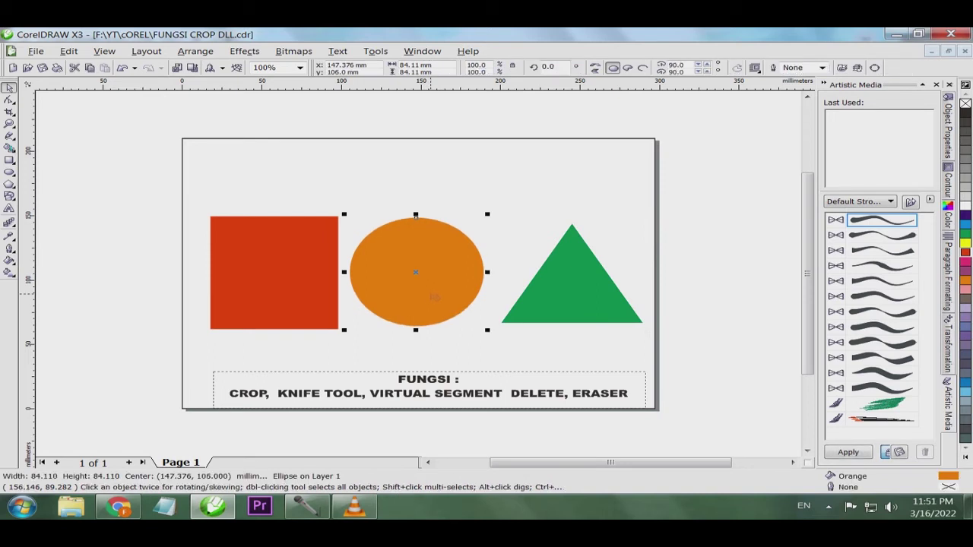
{"action": "left_click_drag", "start_coordinate": [434, 296], "coordinate": [439, 298]}
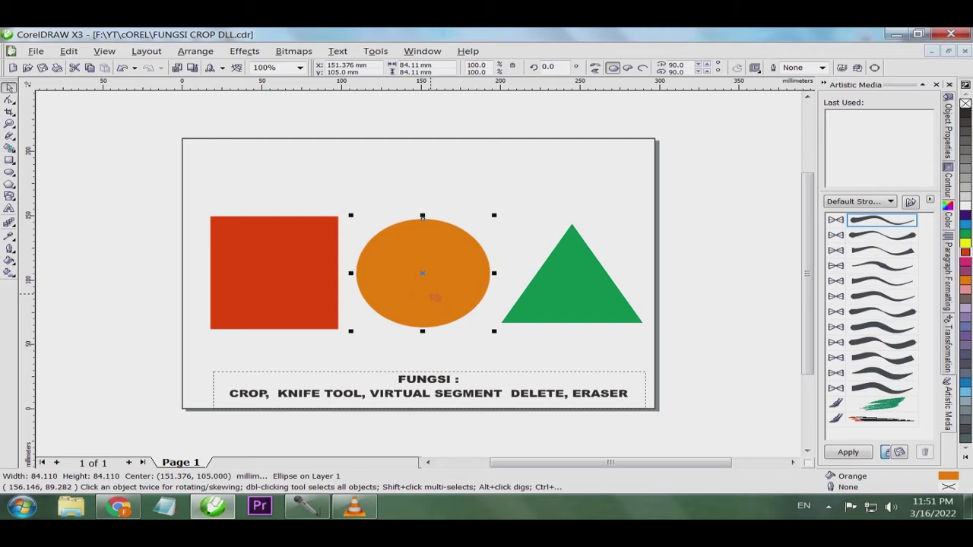
{"action": "left_click", "coordinate": [130, 236]}
- Colour the words "KNIFE TOOL" in the caption red and clear the text selection
{"action": "left_click", "coordinate": [296, 393]}
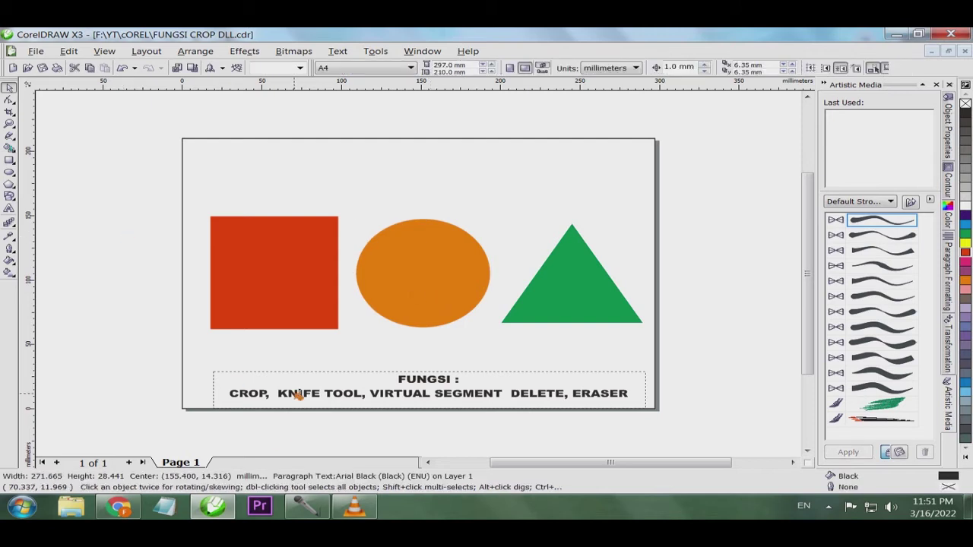
{"action": "left_click_drag", "start_coordinate": [279, 395], "coordinate": [364, 400]}
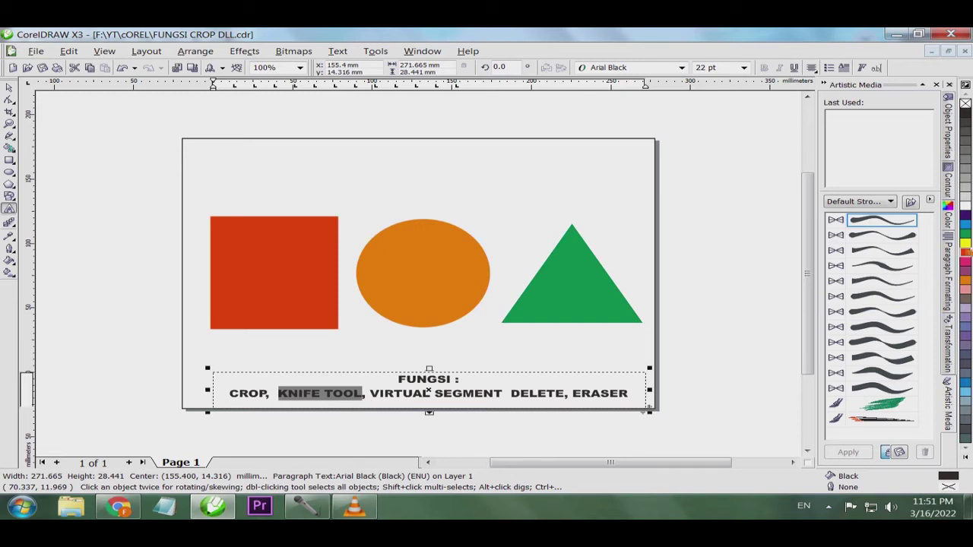
{"action": "left_click", "coordinate": [966, 252]}
{"action": "left_click", "coordinate": [386, 395]}
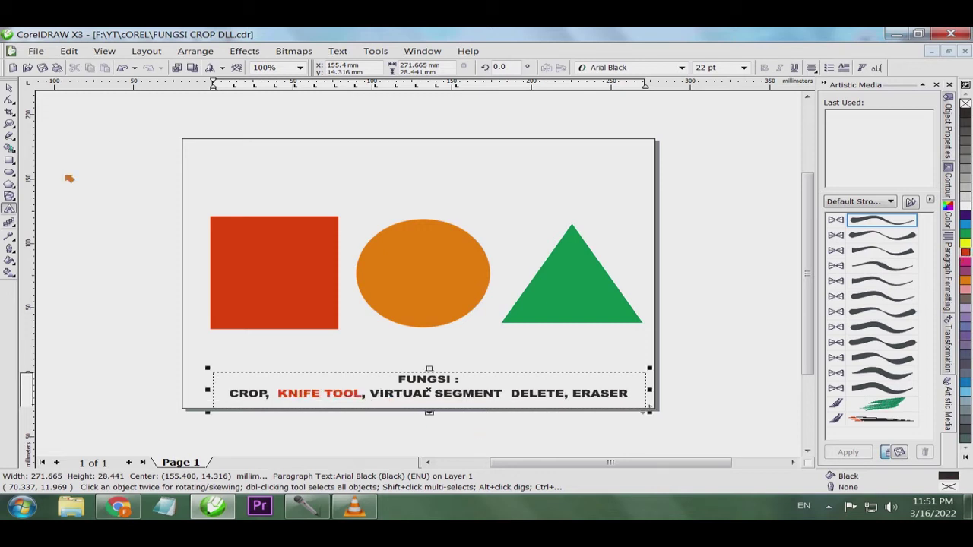
{"action": "left_click", "coordinate": [9, 88]}
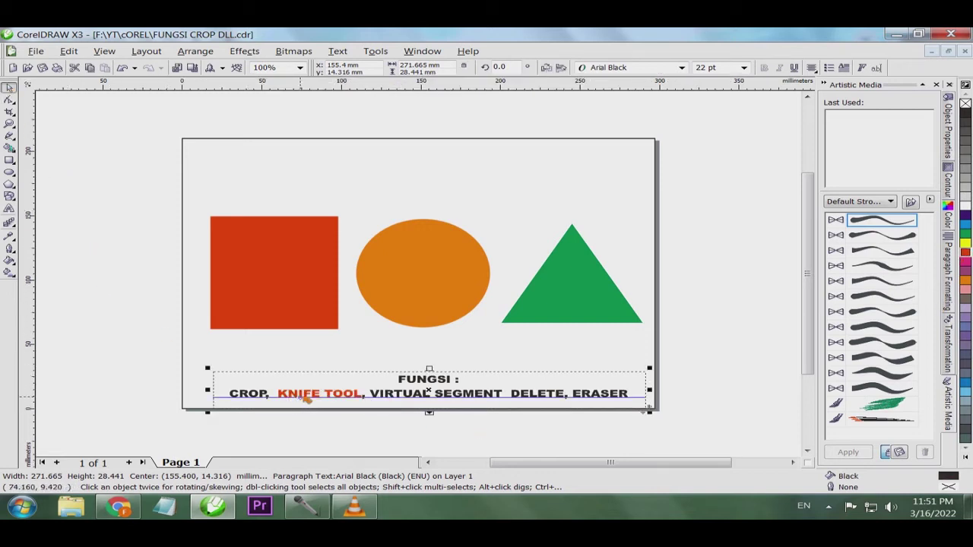
{"action": "left_click", "coordinate": [98, 178]}
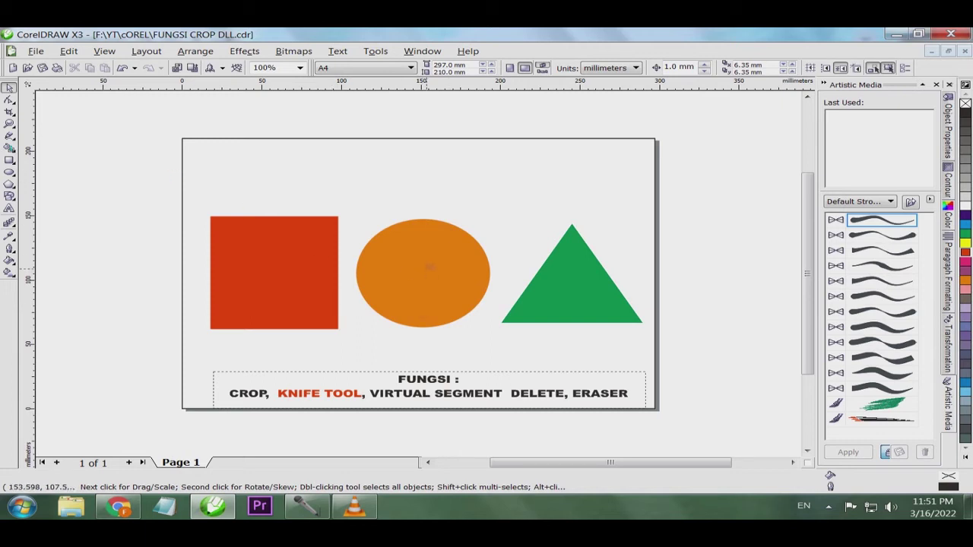
- Try to cut the orange circle with the Knife tool from its upper edge to its lower edge
{"action": "left_click", "coordinate": [431, 271]}
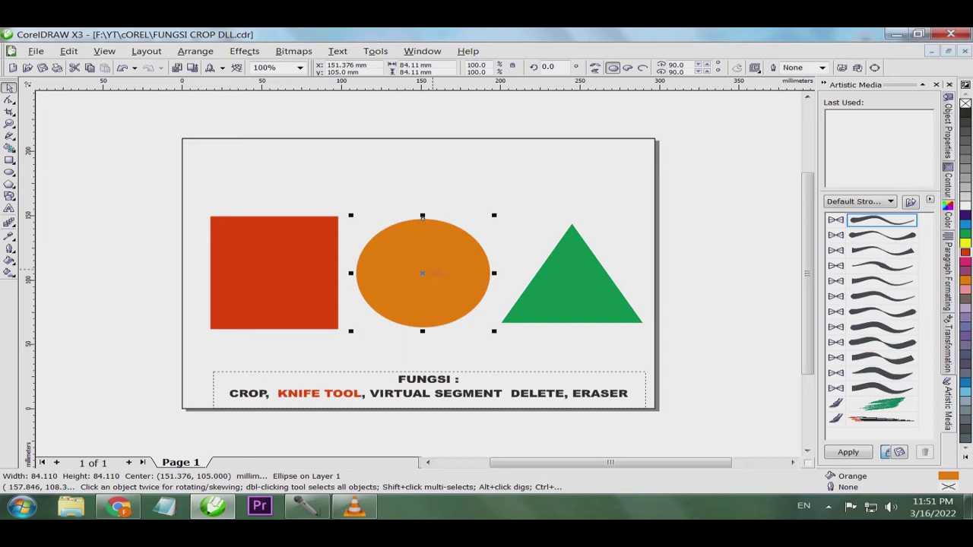
{"action": "left_click", "coordinate": [423, 272]}
{"action": "left_click", "coordinate": [423, 222]}
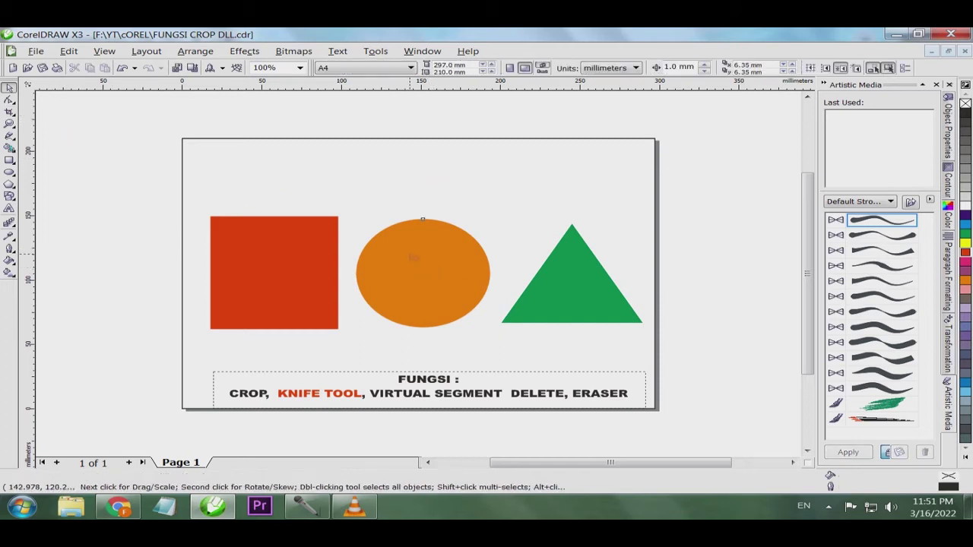
{"action": "left_click", "coordinate": [11, 113]}
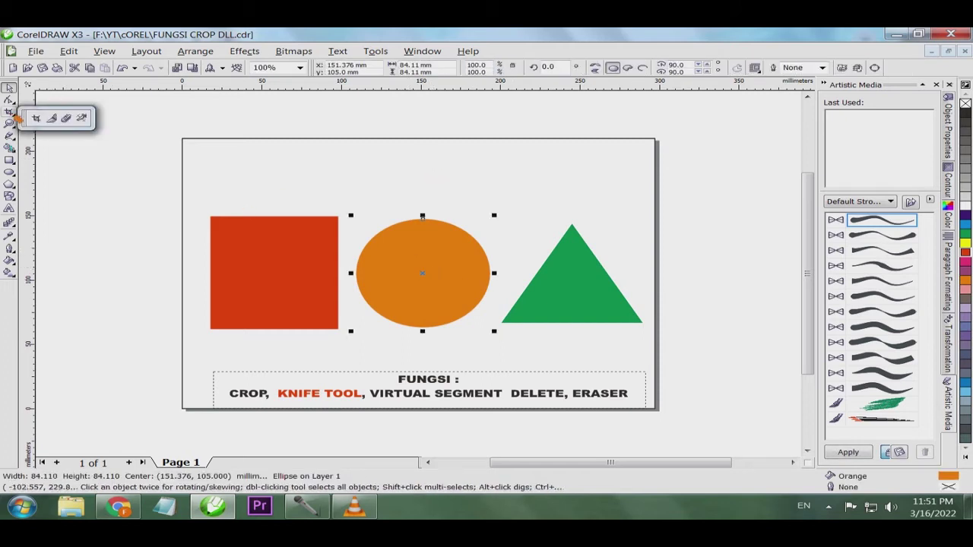
{"action": "left_click", "coordinate": [54, 119]}
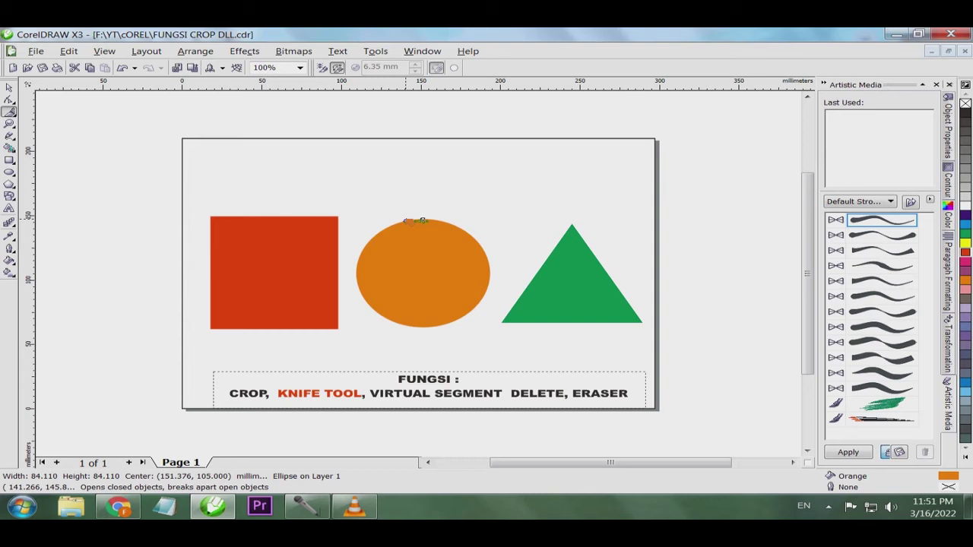
{"action": "left_click", "coordinate": [410, 221]}
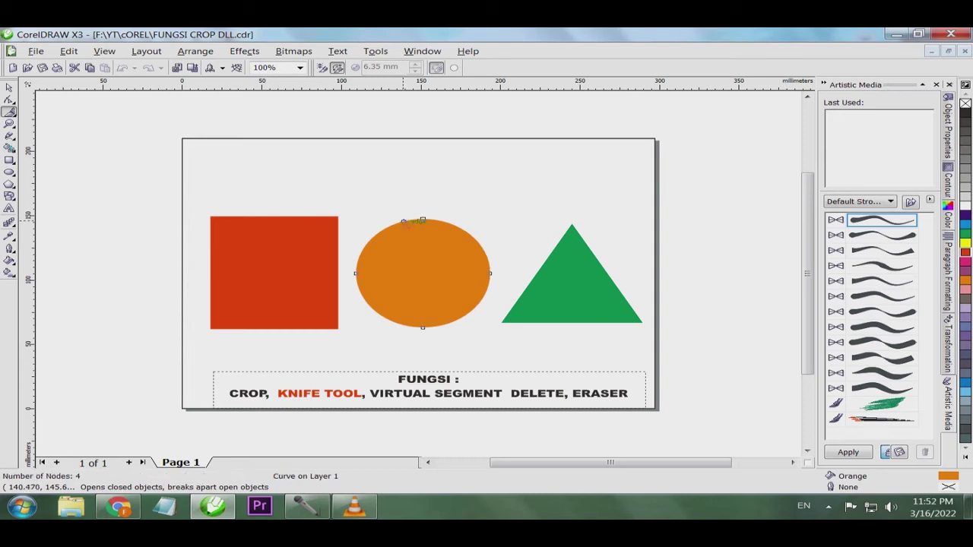
{"action": "mouse_move", "coordinate": [409, 221]}
{"action": "left_mouse_down"}
{"action": "mouse_move", "coordinate": [409, 257]}
{"action": "mouse_move", "coordinate": [461, 327]}
{"action": "left_mouse_up"}
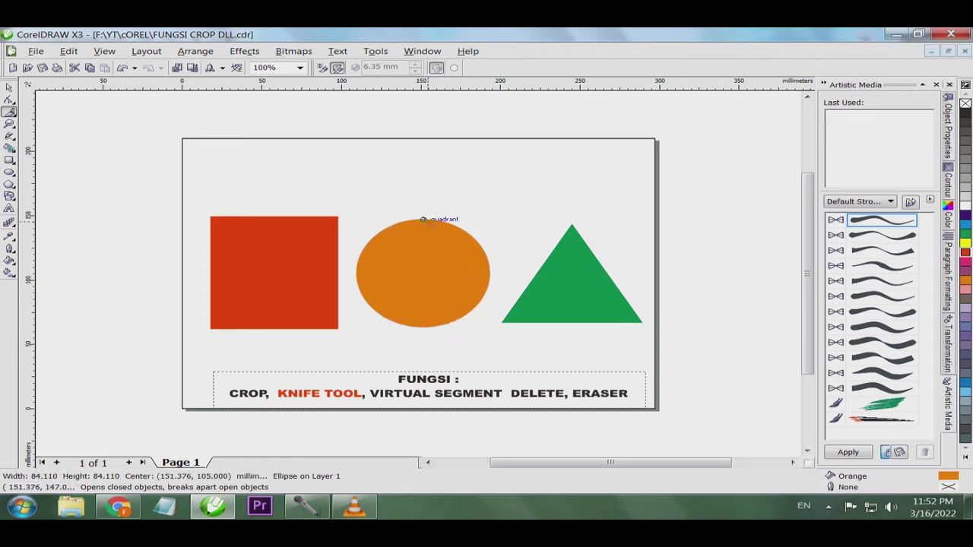
{"action": "key", "text": "Escape"}
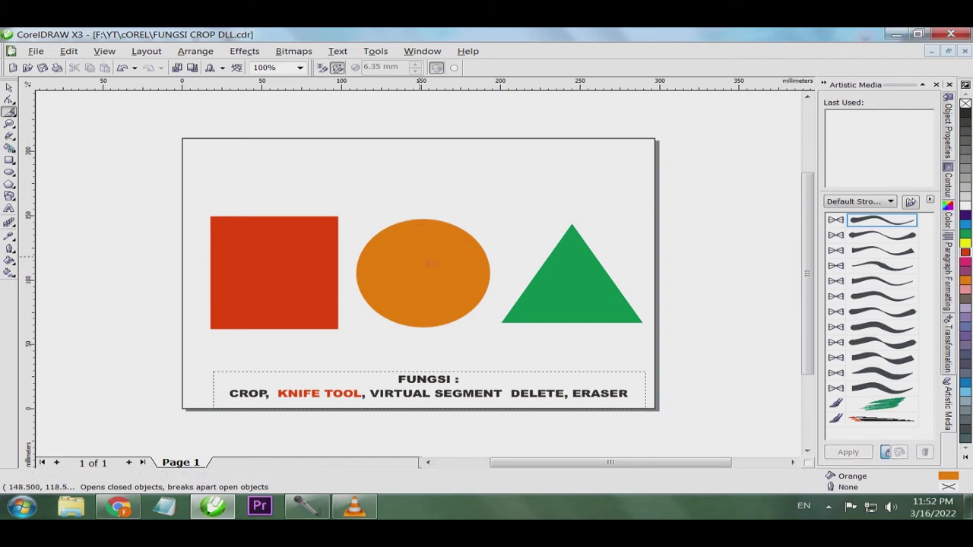
- Move the orange circle about 14 mm right and 11 mm up to check the cut, and undo the move
{"action": "left_click", "coordinate": [9, 87]}
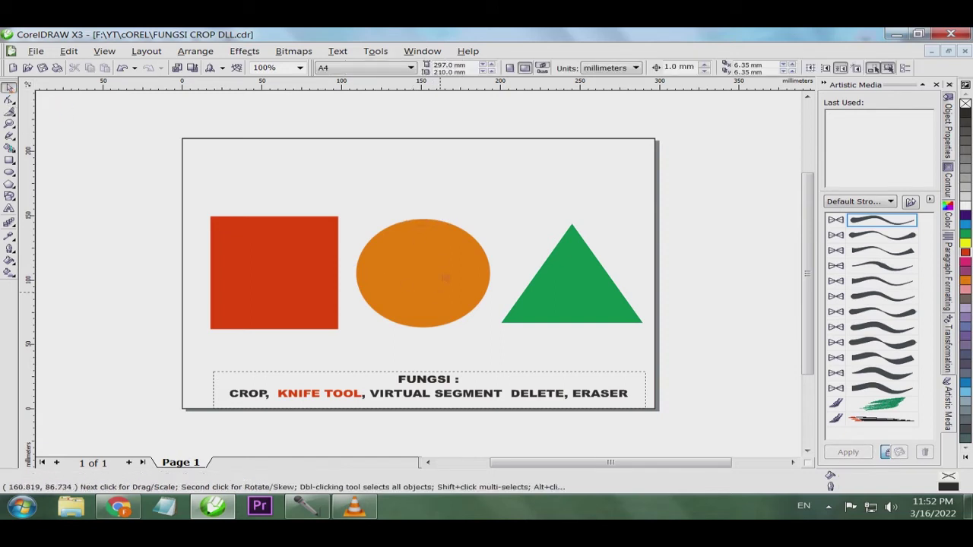
{"action": "left_click_drag", "start_coordinate": [443, 271], "coordinate": [465, 254]}
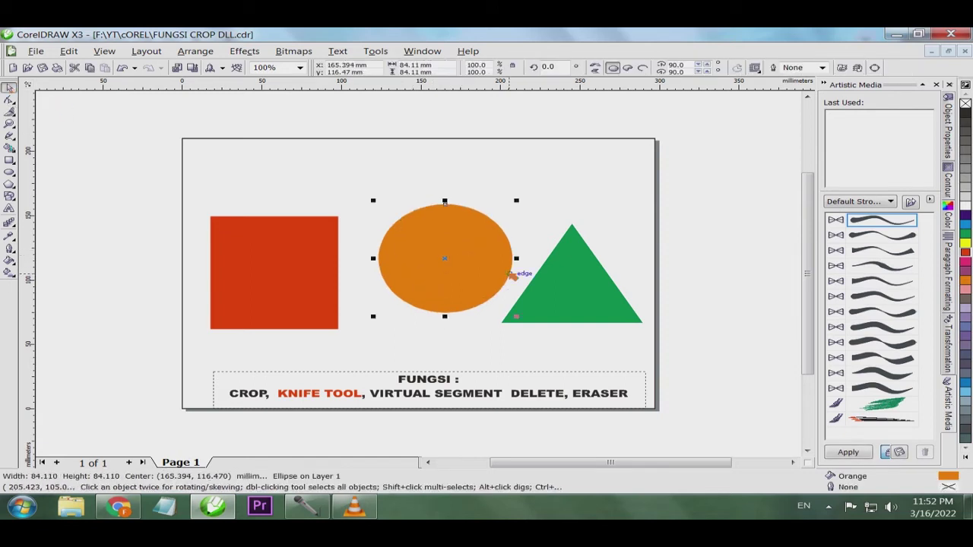
{"action": "key", "text": "ctrl+z"}
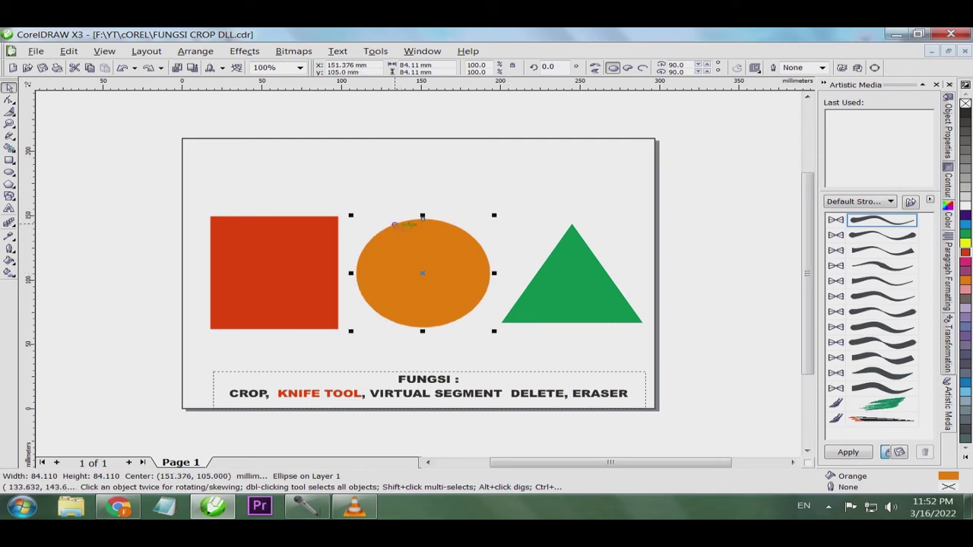
- Cut the orange circle in two with a freehand Knife line from its upper-left edge to its lower-right edge
{"action": "left_click", "coordinate": [9, 110]}
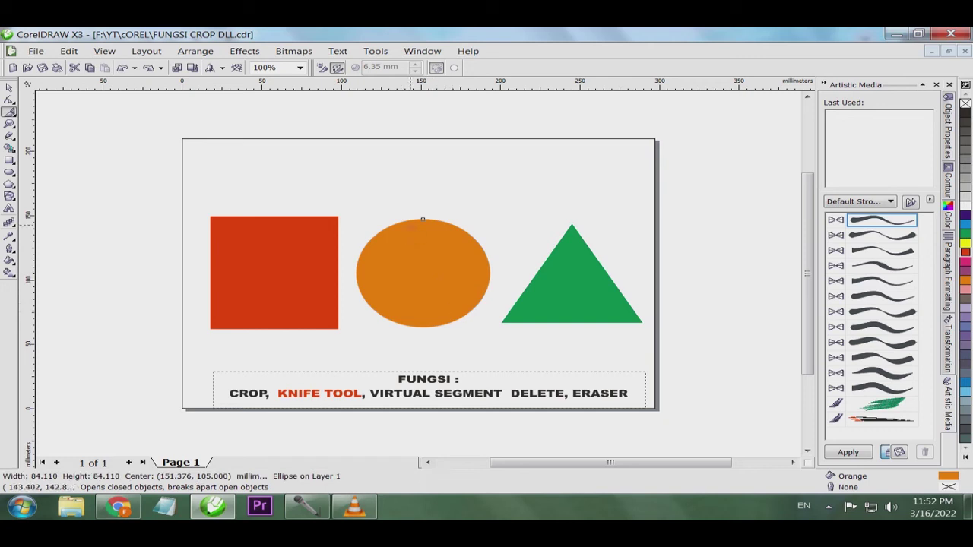
{"action": "mouse_move", "coordinate": [402, 221]}
{"action": "left_mouse_down"}
{"action": "mouse_move", "coordinate": [434, 295]}
{"action": "mouse_move", "coordinate": [455, 306]}
{"action": "mouse_move", "coordinate": [454, 326]}
{"action": "left_mouse_up"}
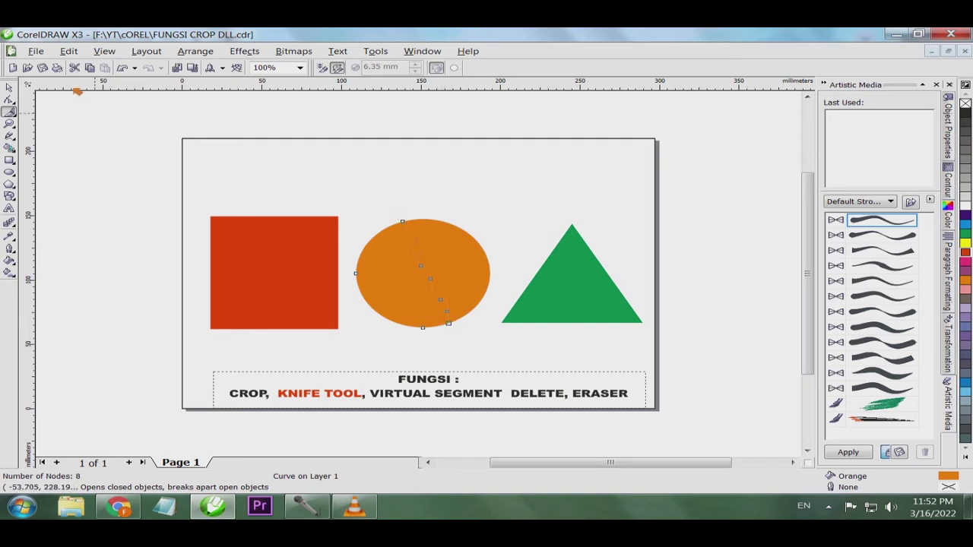
{"action": "left_click", "coordinate": [9, 88]}
- Pull the circle's right-hand piece about 10 mm right and 3 mm up to show the split, and undo the move
{"action": "left_click_drag", "start_coordinate": [450, 254], "coordinate": [465, 249]}
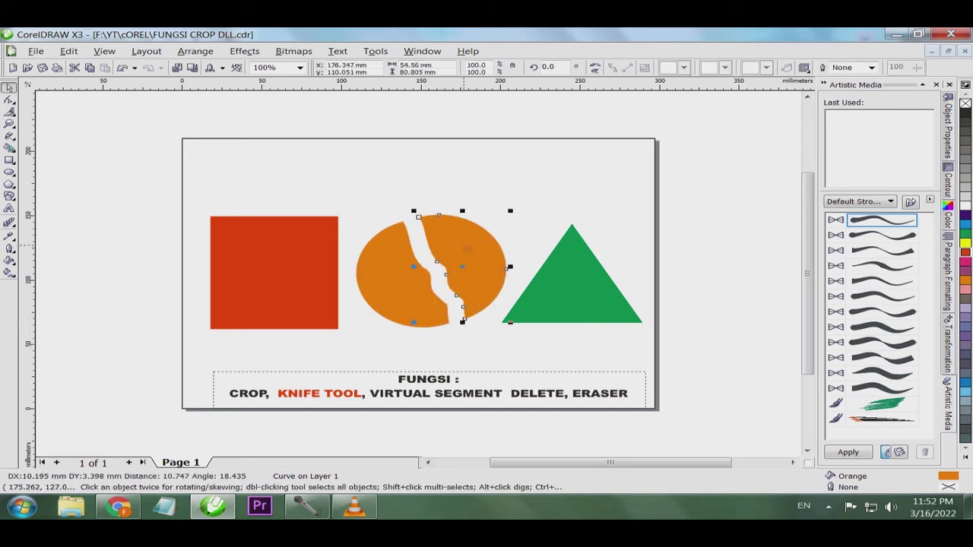
{"action": "left_click", "coordinate": [122, 67]}
{"action": "left_click", "coordinate": [122, 66]}
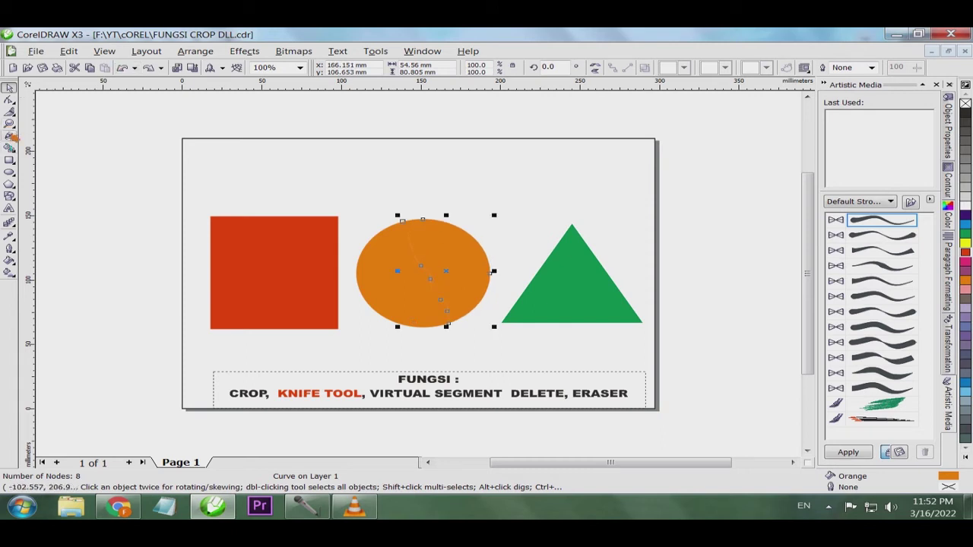
- Try two freehand Knife cuts across the already split circle, one rising and one falling from its left edge to its right edge
{"action": "left_click", "coordinate": [9, 111]}
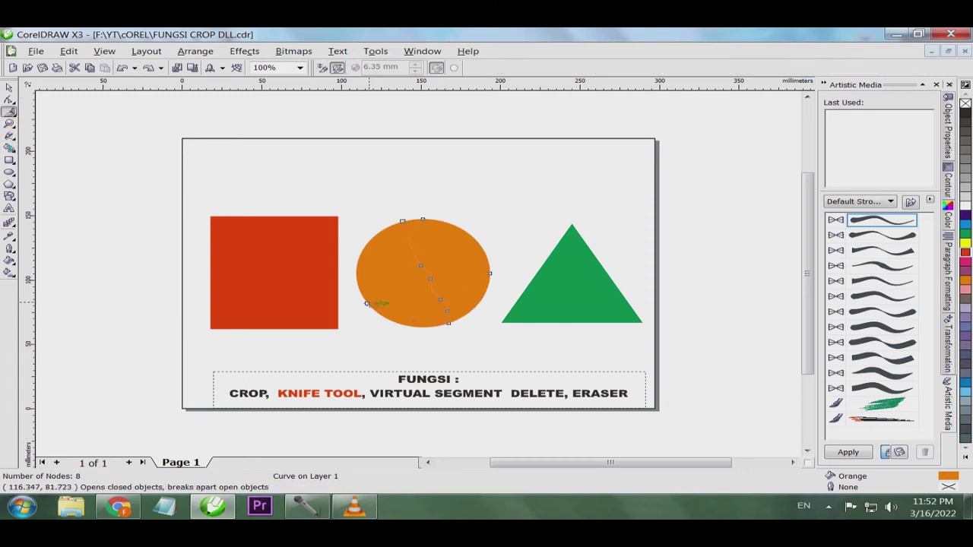
{"action": "key", "text": "Escape"}
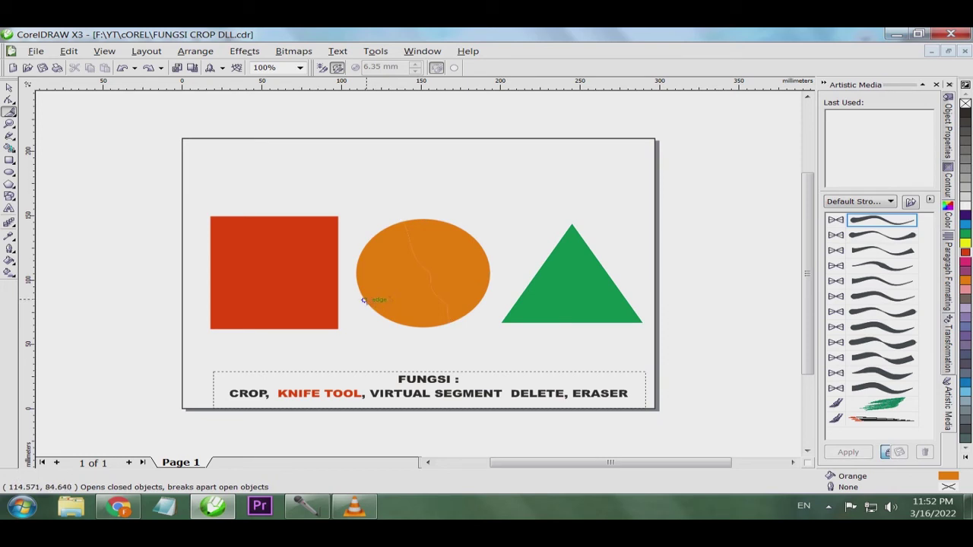
{"action": "mouse_move", "coordinate": [364, 300]}
{"action": "left_mouse_down"}
{"action": "mouse_move", "coordinate": [419, 273]}
{"action": "mouse_move", "coordinate": [487, 254]}
{"action": "left_mouse_up"}
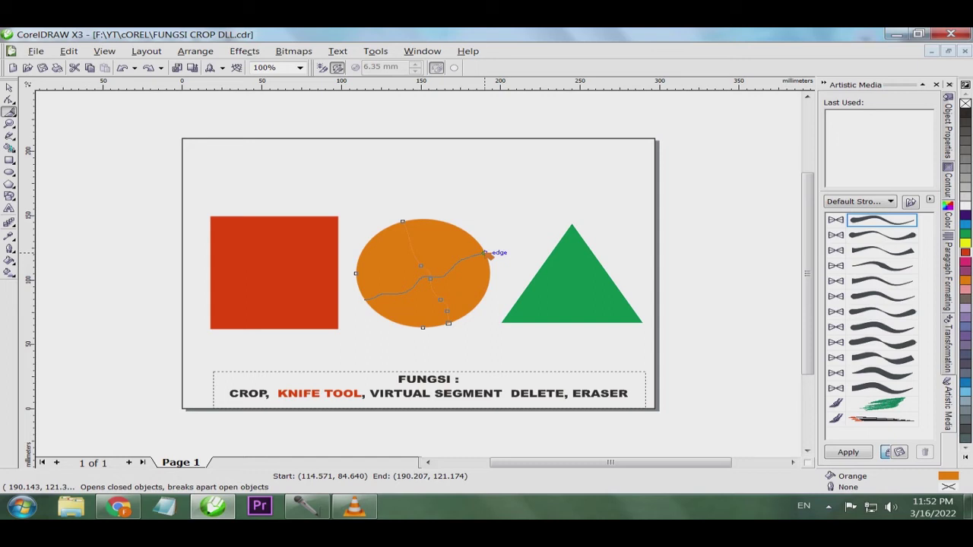
{"action": "left_click_drag", "start_coordinate": [487, 255], "coordinate": [491, 254]}
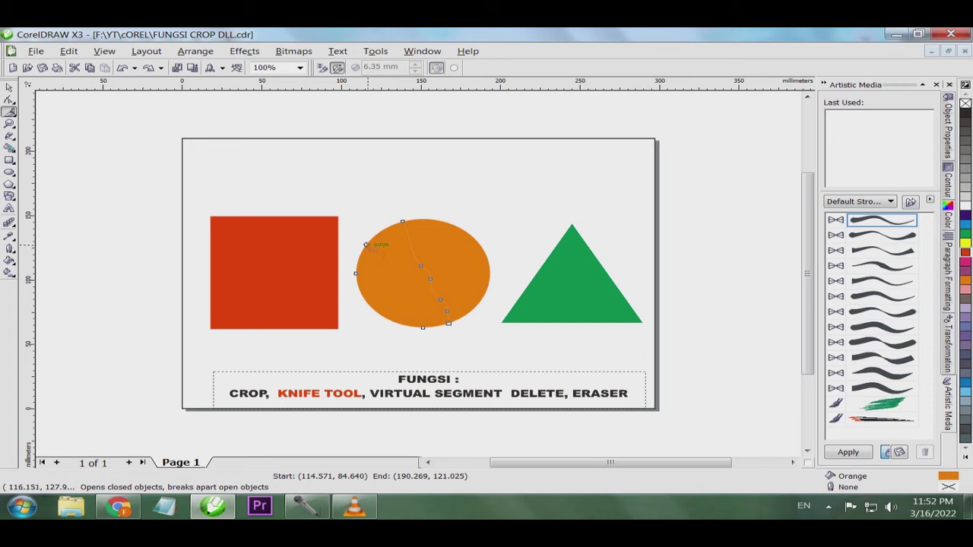
{"action": "left_click_drag", "start_coordinate": [365, 244], "coordinate": [490, 298]}
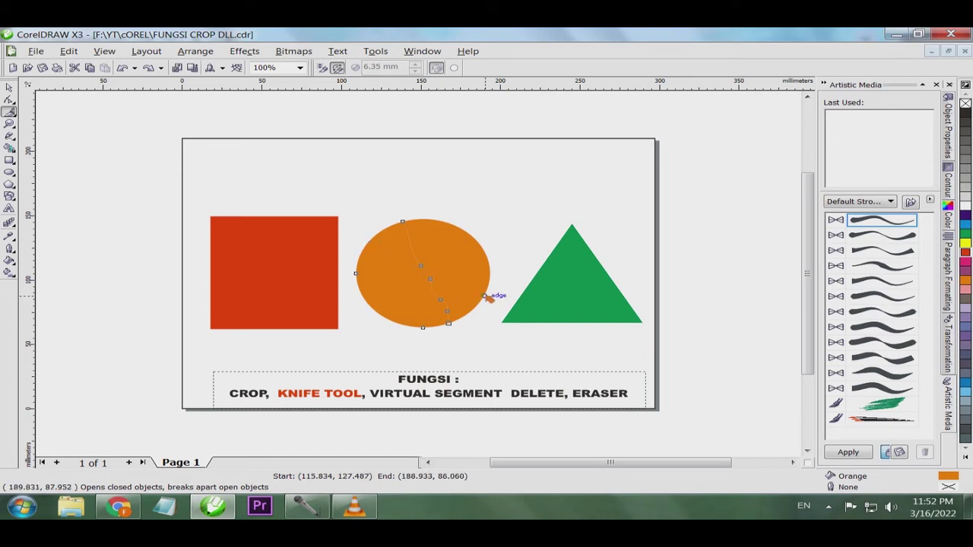
- Pull the orange circle's two halves apart, moving each about 10 mm outwards and 20 mm up
{"action": "left_click", "coordinate": [9, 87]}
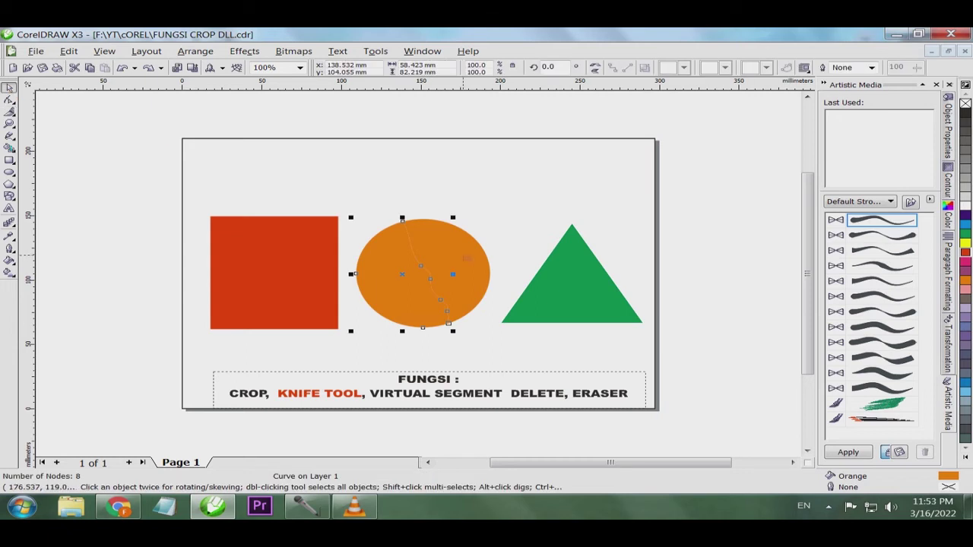
{"action": "left_click_drag", "start_coordinate": [479, 237], "coordinate": [496, 212]}
{"action": "left_click_drag", "start_coordinate": [397, 242], "coordinate": [380, 217]}
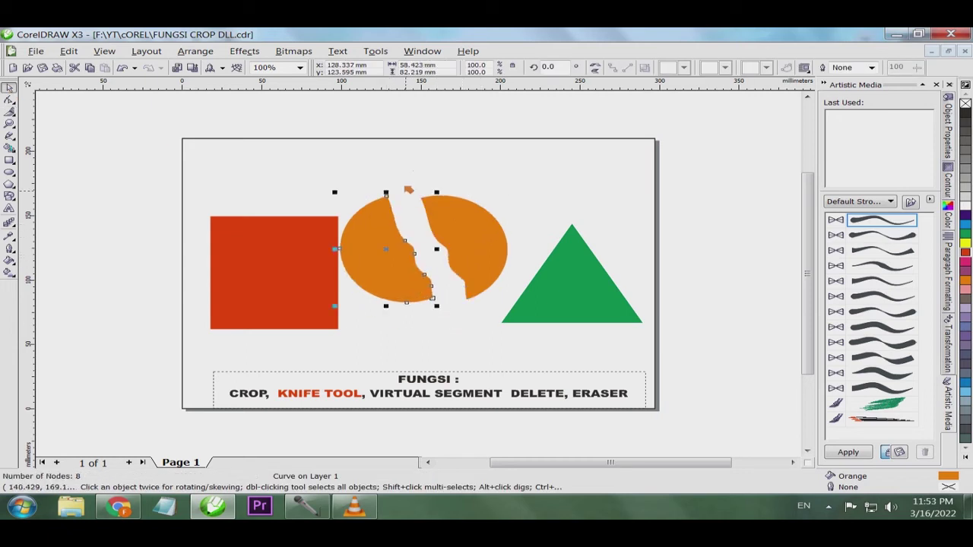
- Try a freehand Knife cut across the circle's right half from its left edge to its upper-right edge, and move both halves down about 14 mm
{"action": "key", "text": "Tab"}
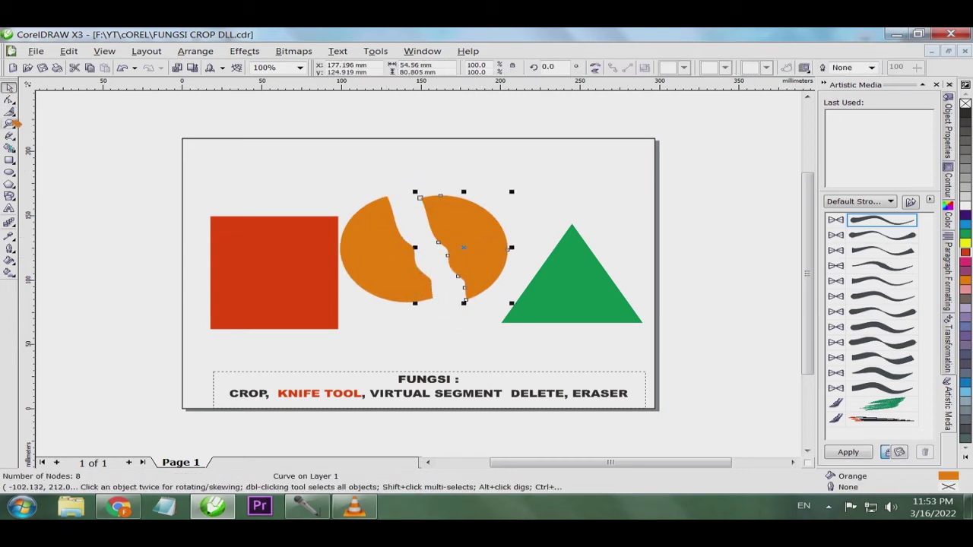
{"action": "left_click", "coordinate": [9, 111]}
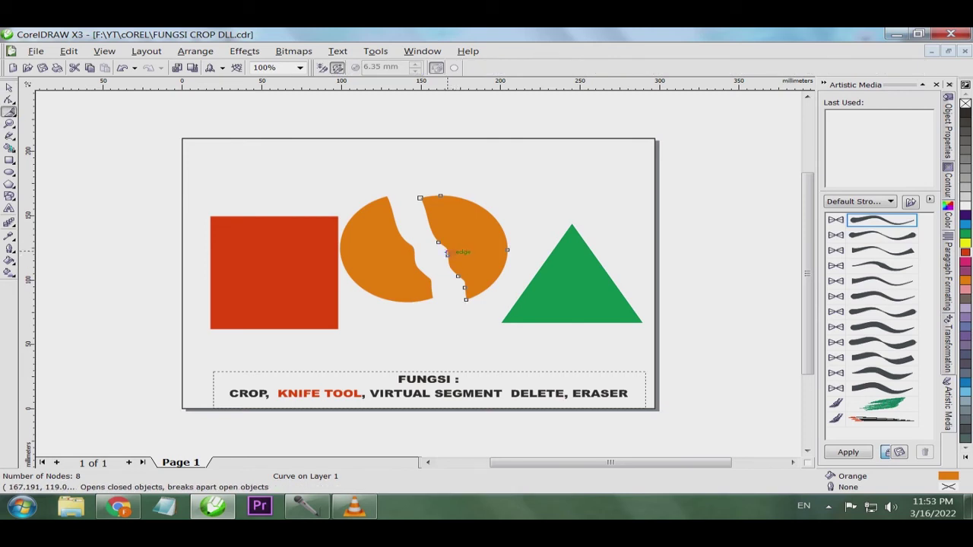
{"action": "left_click_drag", "start_coordinate": [446, 248], "coordinate": [501, 224]}
{"action": "key", "text": "space"}
{"action": "mouse_move", "coordinate": [464, 218]}
{"action": "left_mouse_down"}
{"action": "mouse_move", "coordinate": [452, 206]}
{"action": "mouse_move", "coordinate": [464, 218]}
{"action": "left_mouse_up"}
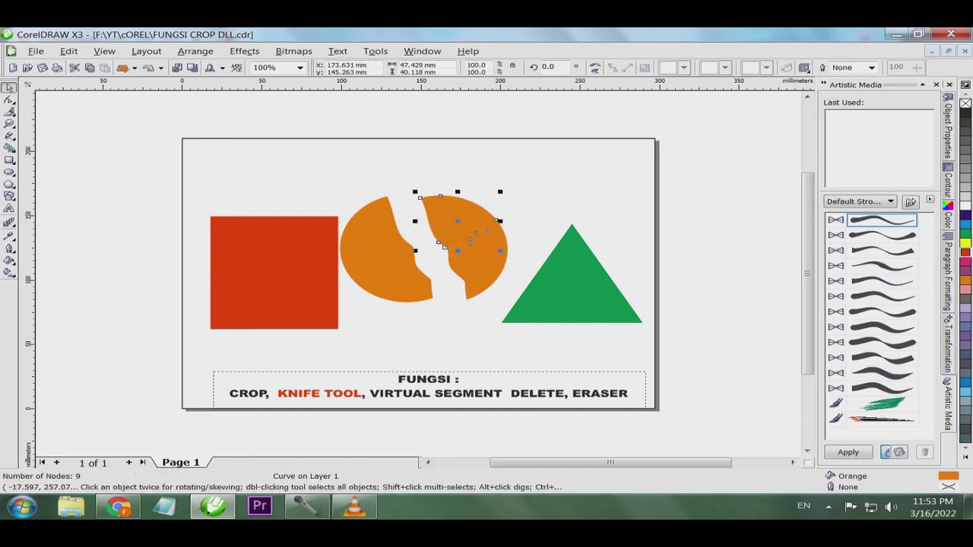
{"action": "left_click_drag", "start_coordinate": [484, 217], "coordinate": [480, 317]}
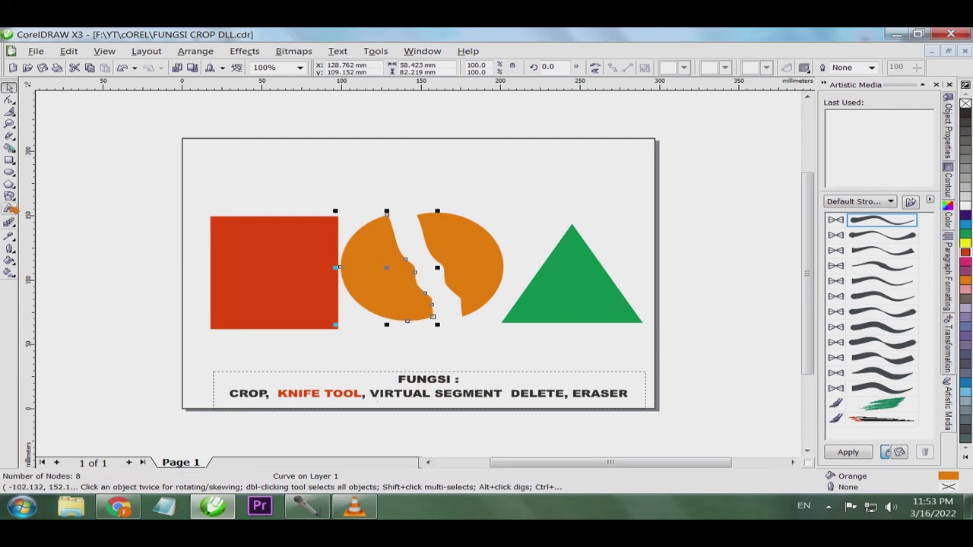
- Recolour the whole caption text black and highlight the words "VIRTUAL SEGMENT DELETE" in red
{"action": "left_click", "coordinate": [350, 371]}
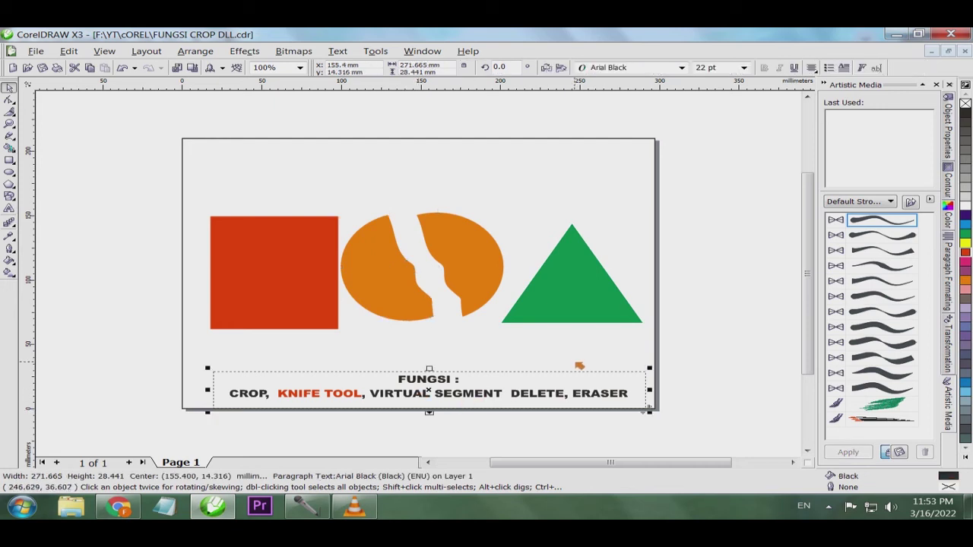
{"action": "left_click", "coordinate": [965, 113]}
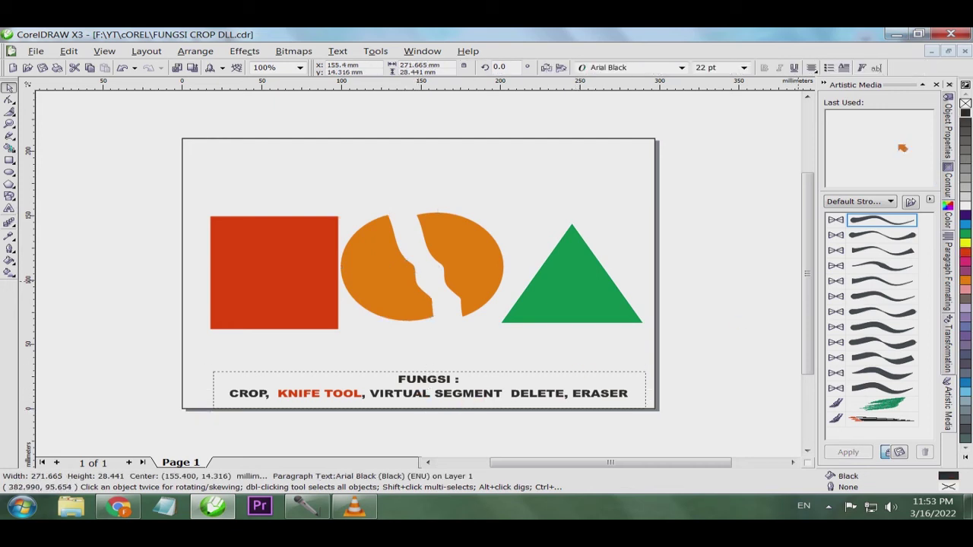
{"action": "key", "text": "F8"}
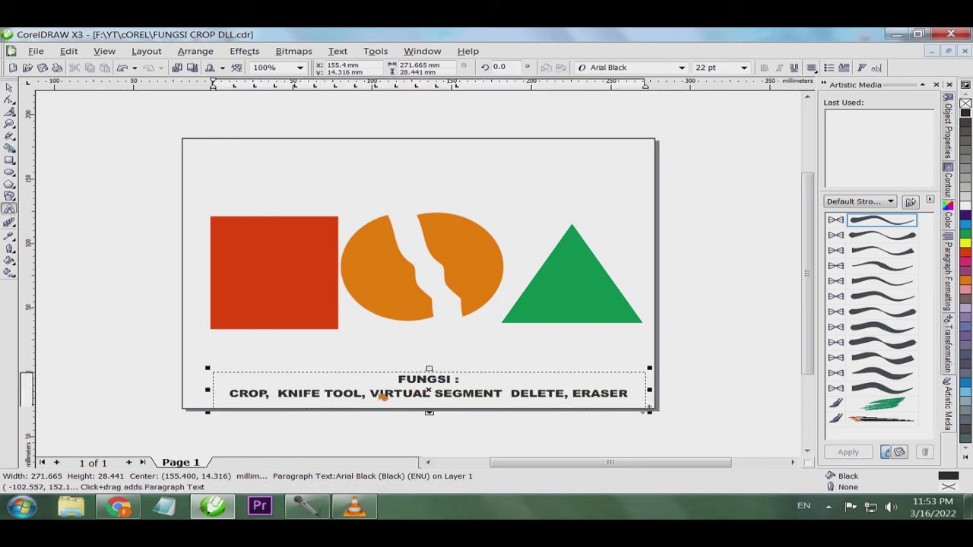
{"action": "left_click_drag", "start_coordinate": [375, 397], "coordinate": [567, 399]}
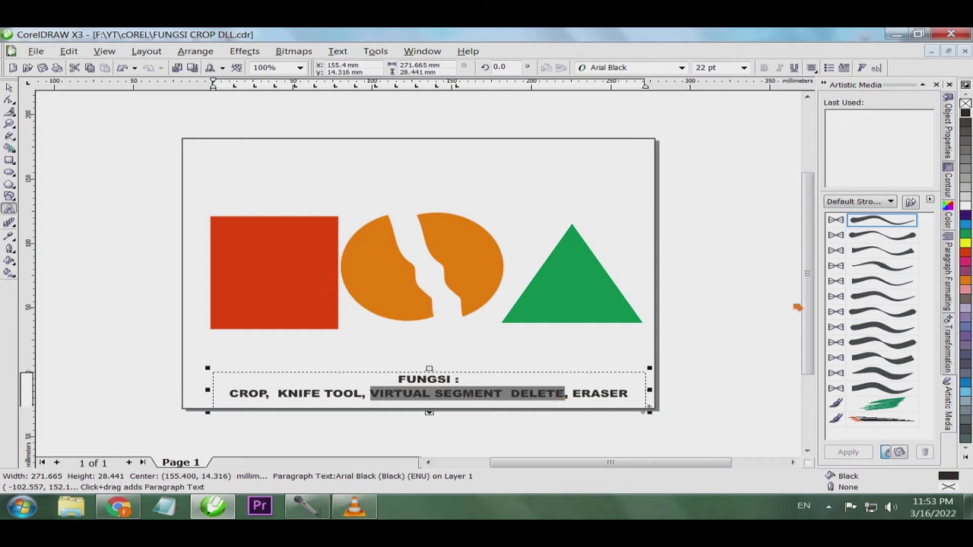
{"action": "left_click", "coordinate": [965, 251]}
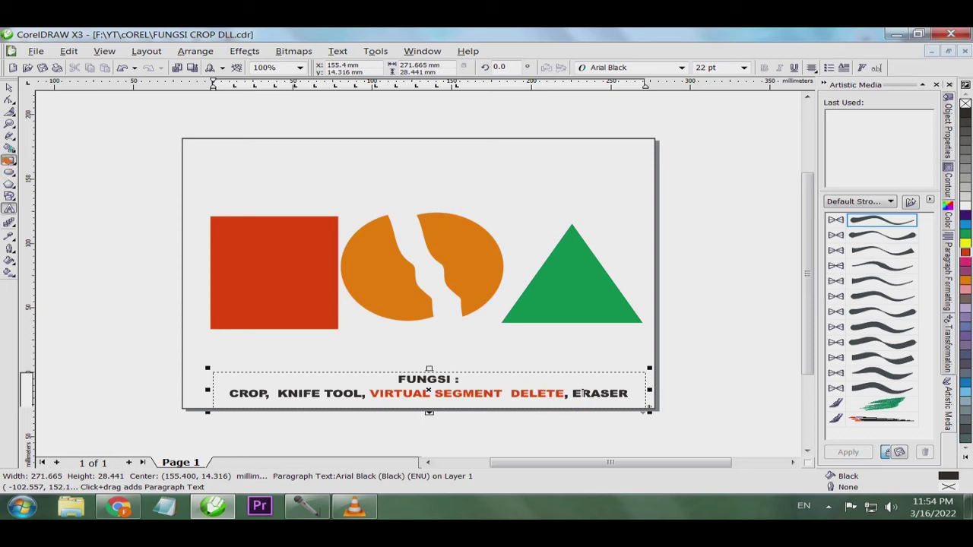
- Draw two crossing rectangles over the red square, a narrow tall one and a wide one about 166 × 31 mm
{"action": "left_click", "coordinate": [9, 159]}
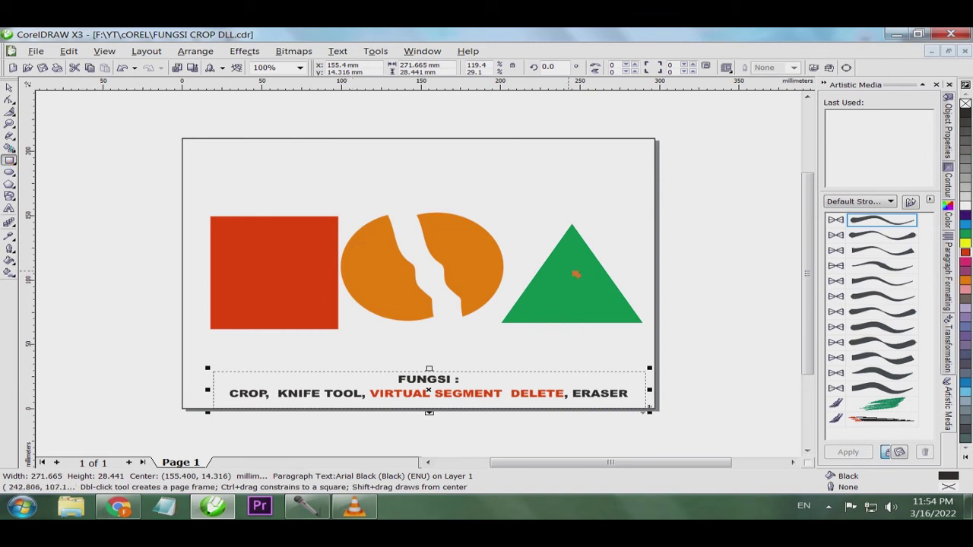
{"action": "left_click_drag", "start_coordinate": [252, 176], "coordinate": [282, 357]}
{"action": "mouse_move", "coordinate": [120, 250]}
{"action": "left_mouse_down"}
{"action": "mouse_move", "coordinate": [257, 283]}
{"action": "mouse_move", "coordinate": [388, 292]}
{"action": "left_mouse_up"}
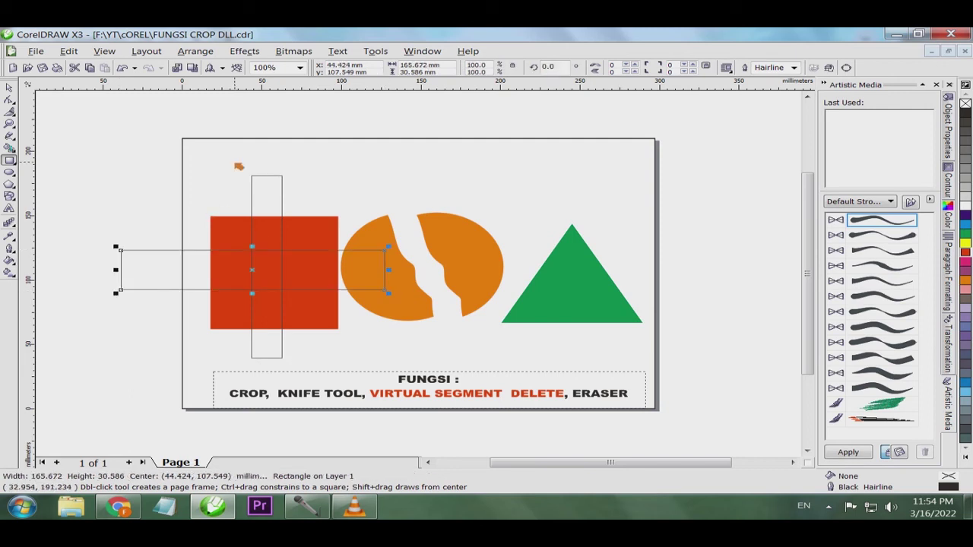
- Draw three smaller rectangles across the cross's upper, left and right arms, the left about 25 × 65 mm and the right about 12 × 67 mm
{"action": "left_click_drag", "start_coordinate": [235, 162], "coordinate": [302, 197]}
{"action": "left_click_drag", "start_coordinate": [161, 228], "coordinate": [200, 313]}
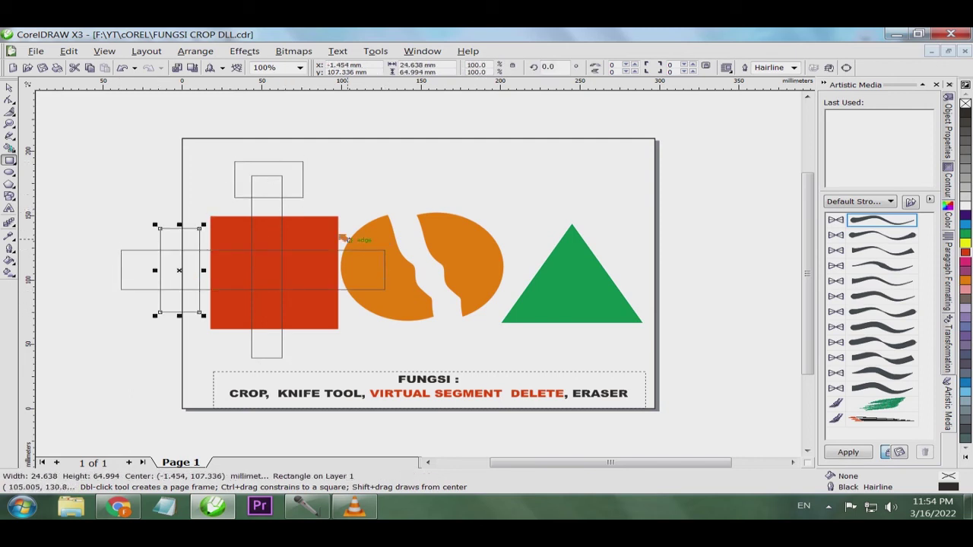
{"action": "left_click_drag", "start_coordinate": [301, 232], "coordinate": [320, 326]}
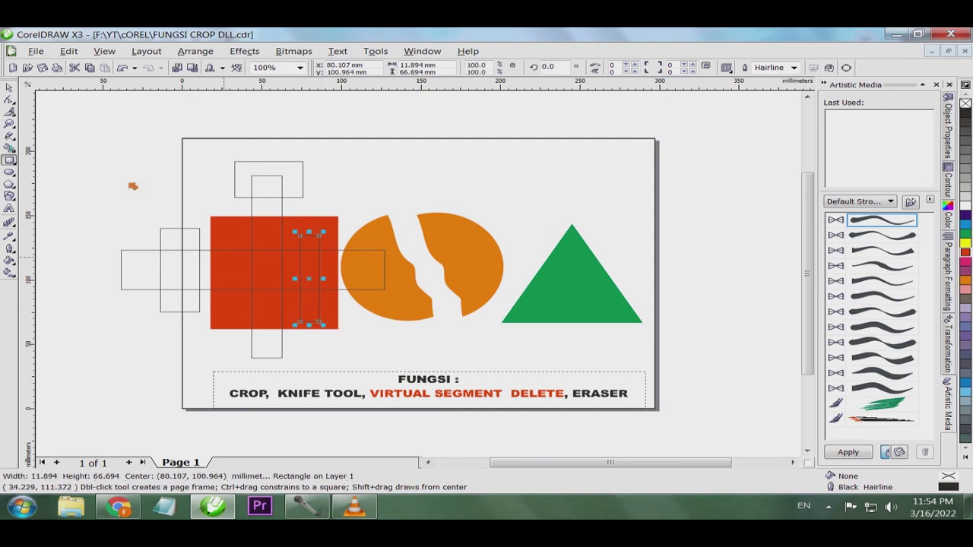
- Select the rectangles with the red square and use Virtual Segment Delete to remove the tall rectangle's segment inside the upper small rectangle
{"action": "left_click", "coordinate": [12, 88]}
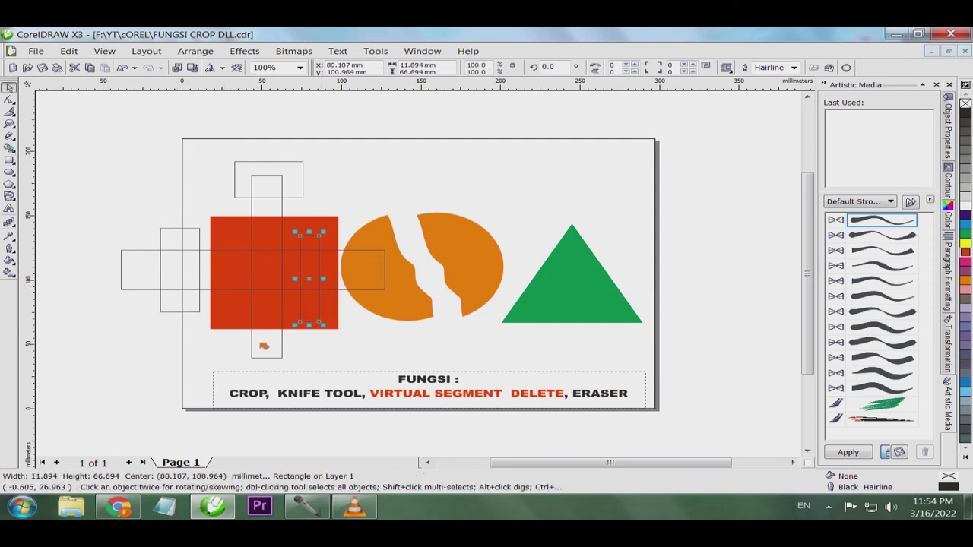
{"action": "left_click_drag", "start_coordinate": [77, 134], "coordinate": [397, 361]}
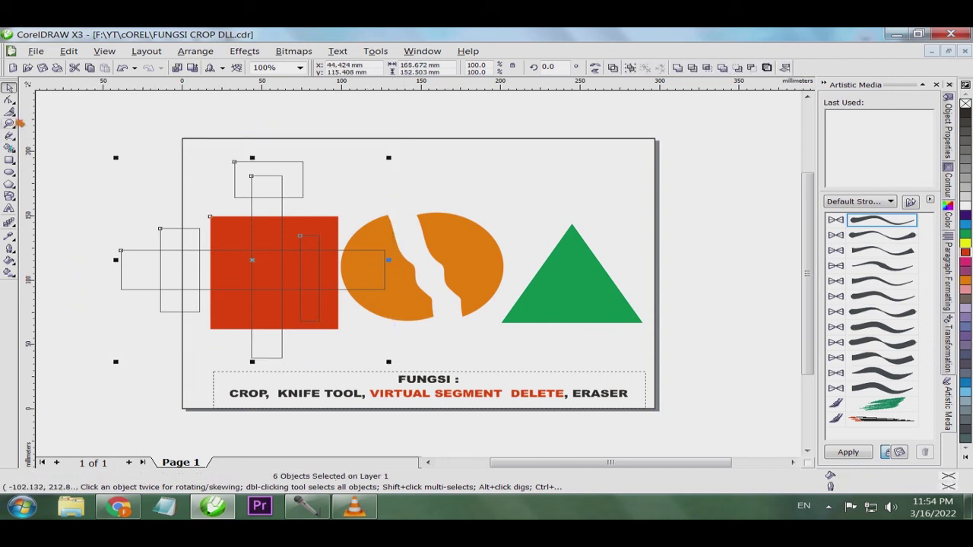
{"action": "left_click", "coordinate": [19, 118]}
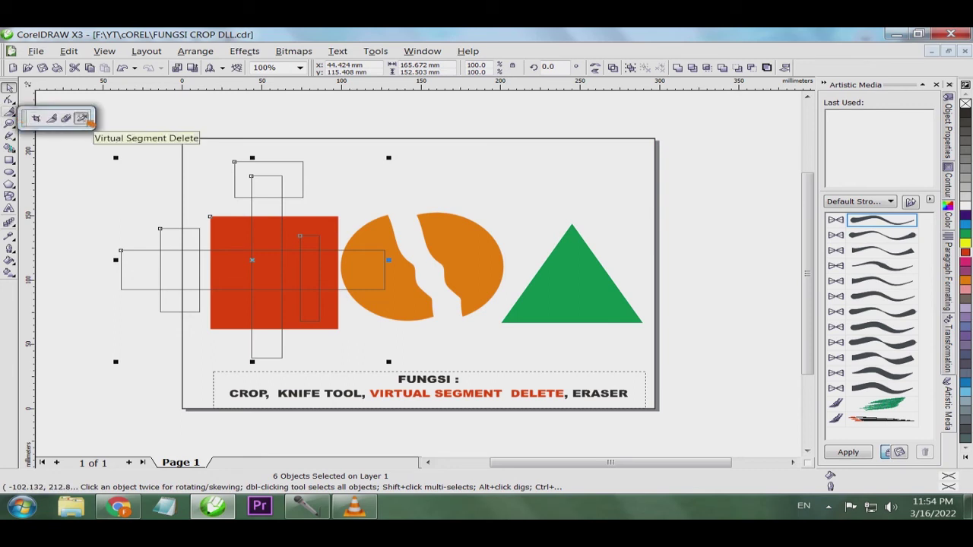
{"action": "left_click", "coordinate": [82, 118]}
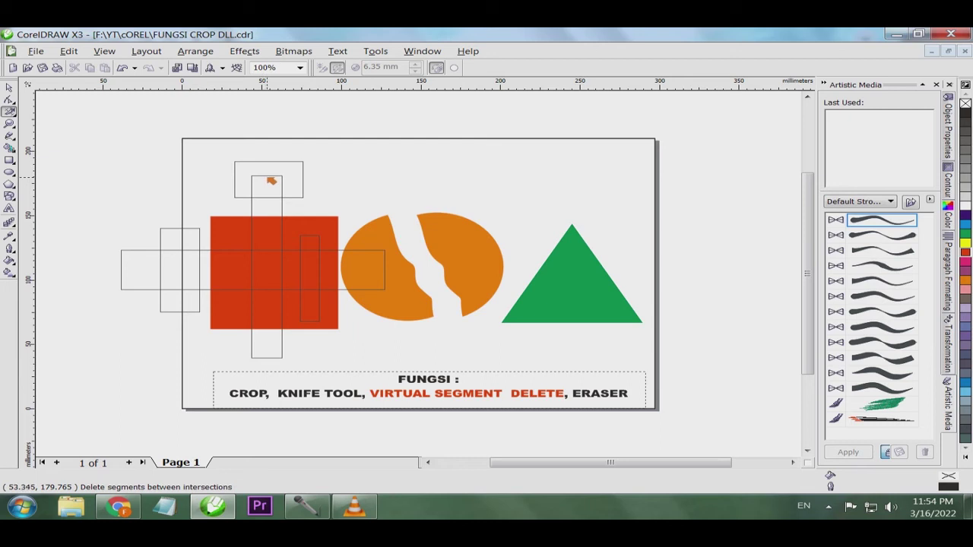
{"action": "left_click", "coordinate": [272, 180]}
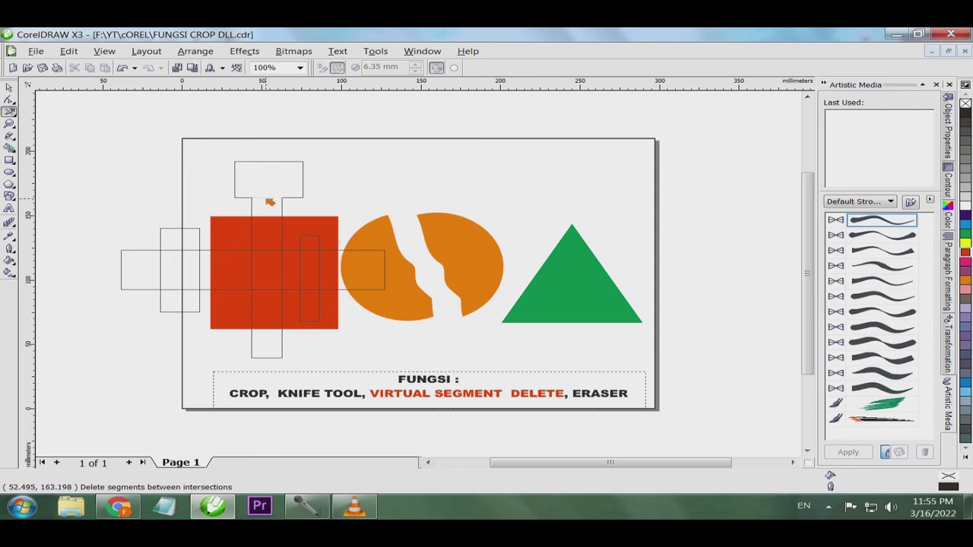
- Delete the remaining overlapping outline segments at the cross's centre and at its right and left crossings with Virtual Segment Delete
{"action": "left_click", "coordinate": [285, 279]}
{"action": "left_click", "coordinate": [318, 278]}
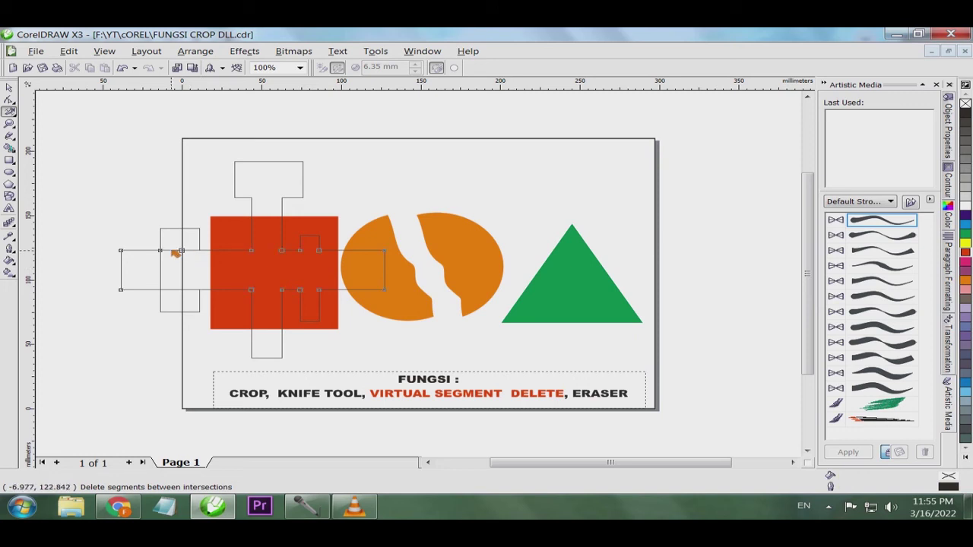
{"action": "left_click", "coordinate": [174, 252]}
{"action": "left_click", "coordinate": [161, 261]}
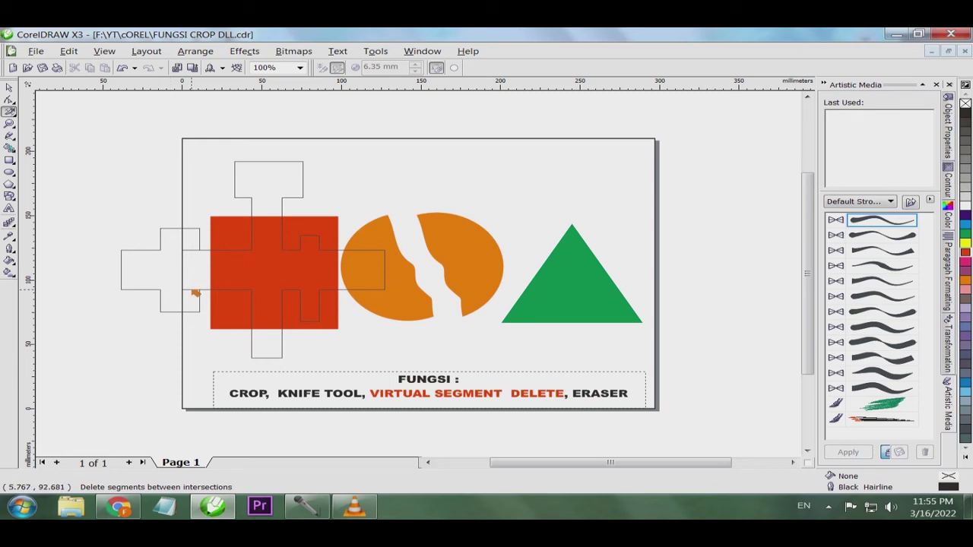
{"action": "left_click", "coordinate": [196, 291]}
- Narrow the wide outline curve from its right end to the red square's right edge, undo the resize, and deselect the curve
{"action": "left_click", "coordinate": [9, 87]}
{"action": "left_click", "coordinate": [142, 252]}
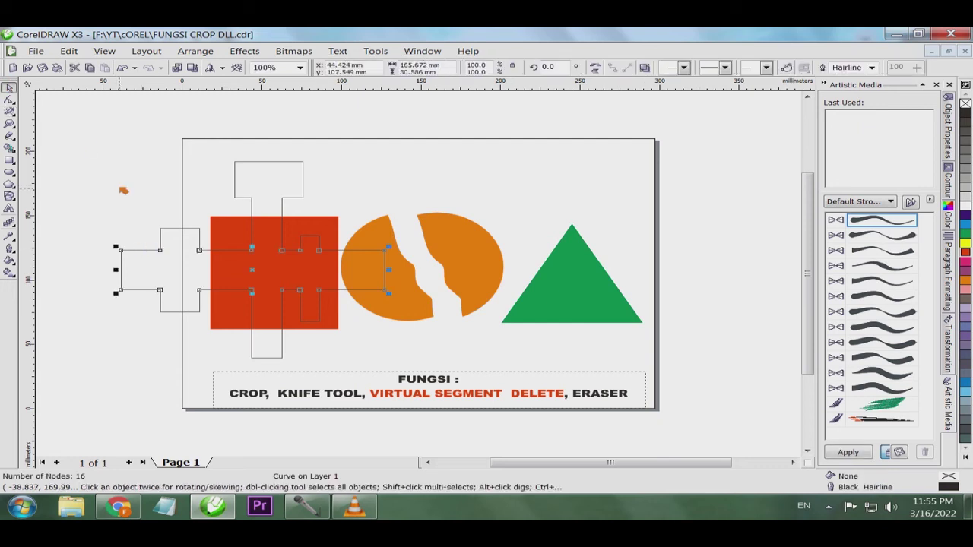
{"action": "left_click", "coordinate": [124, 189]}
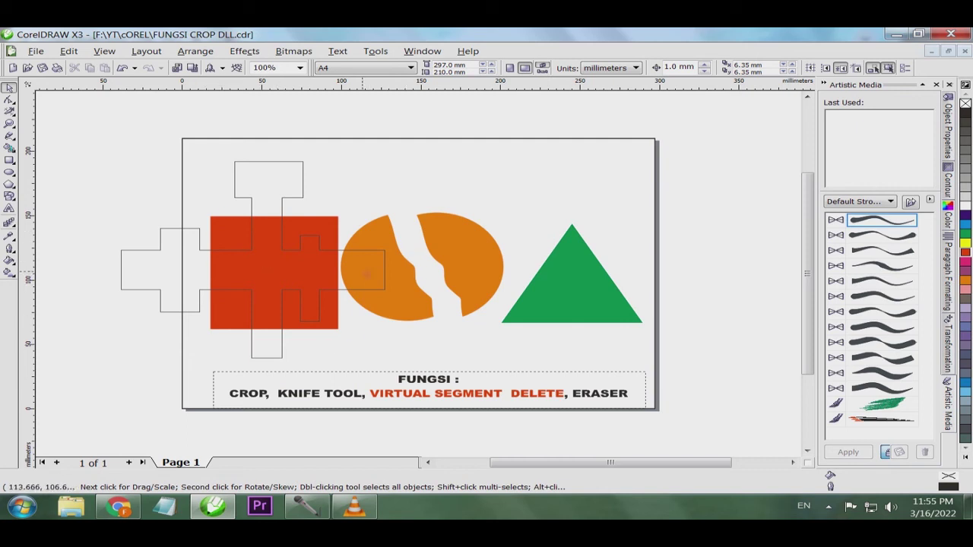
{"action": "left_click", "coordinate": [387, 270]}
{"action": "left_click_drag", "start_coordinate": [388, 270], "coordinate": [340, 270]}
{"action": "left_click", "coordinate": [106, 166]}
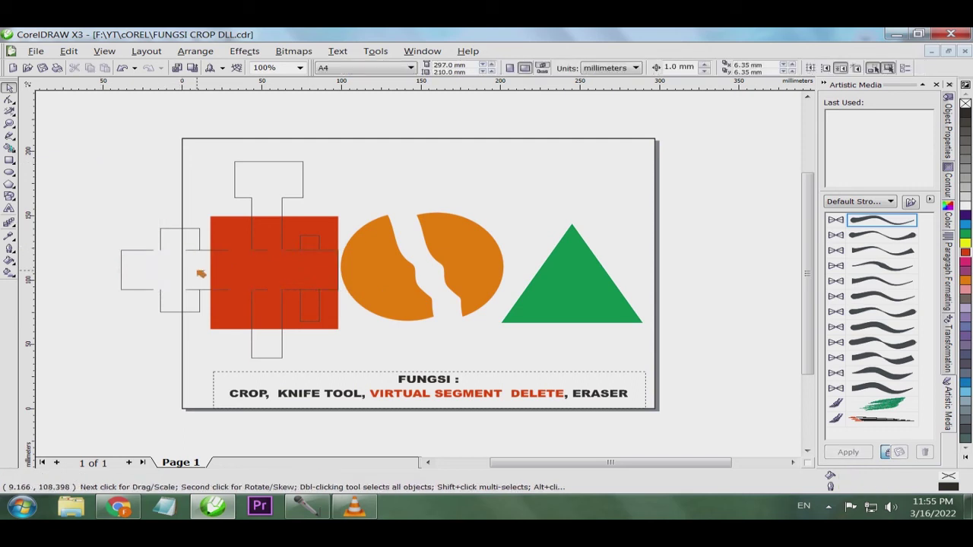
{"action": "left_click", "coordinate": [122, 68]}
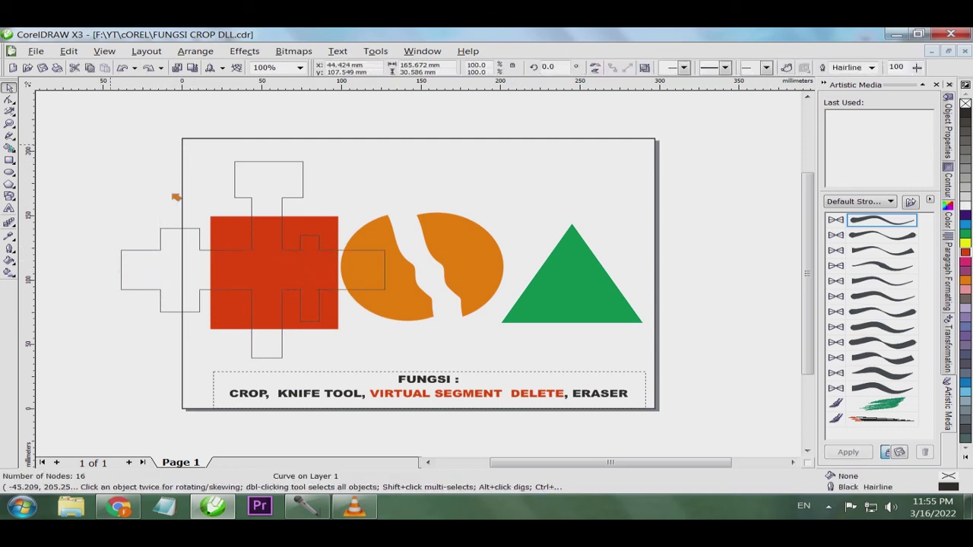
{"action": "left_click", "coordinate": [395, 341]}
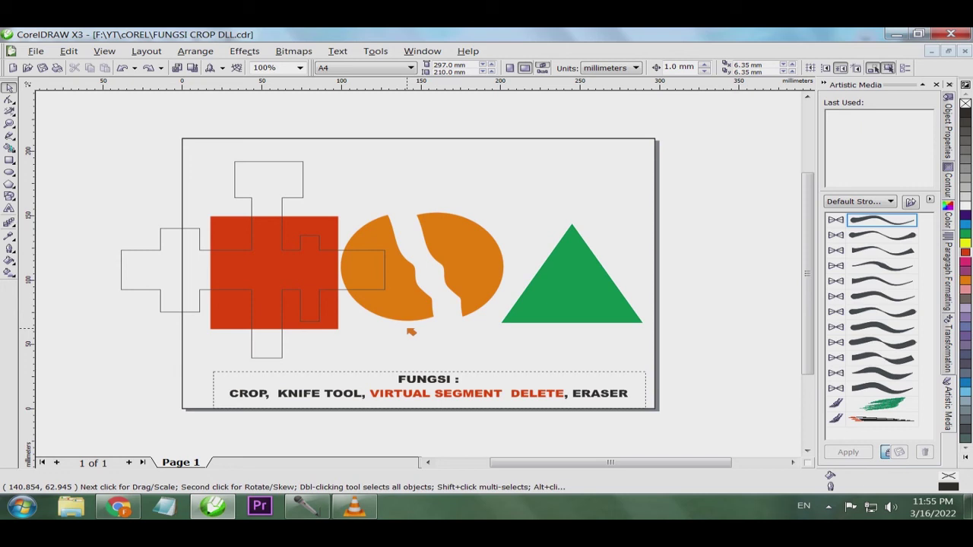
- Recolour the whole caption text black and highlight the word "ERASER" in red
{"action": "left_click", "coordinate": [509, 387]}
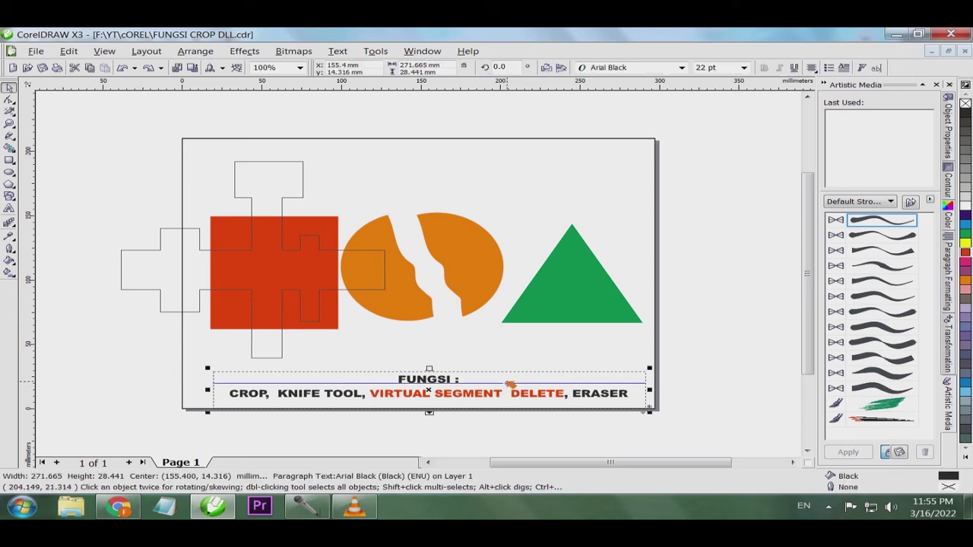
{"action": "left_click", "coordinate": [966, 113]}
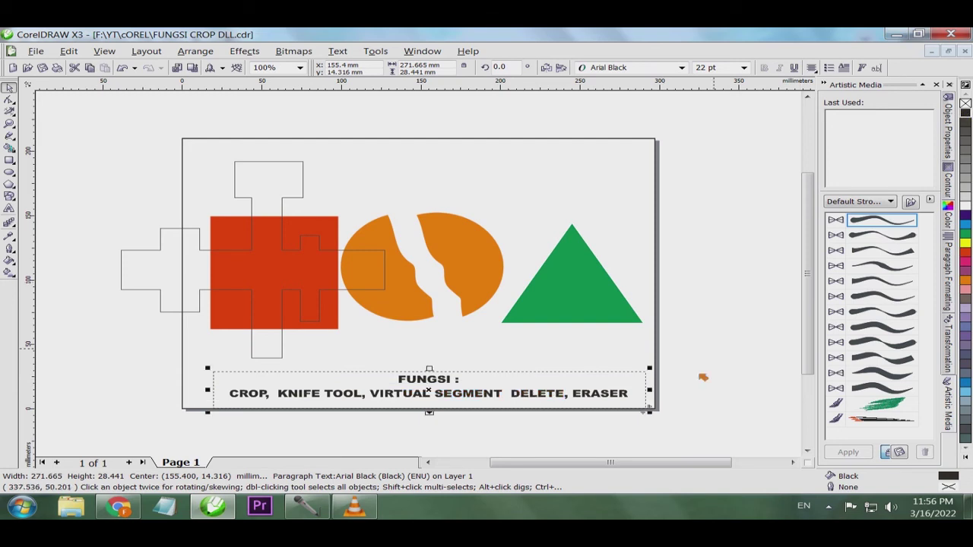
{"action": "double_click", "coordinate": [577, 393]}
{"action": "left_click_drag", "start_coordinate": [573, 393], "coordinate": [631, 395]}
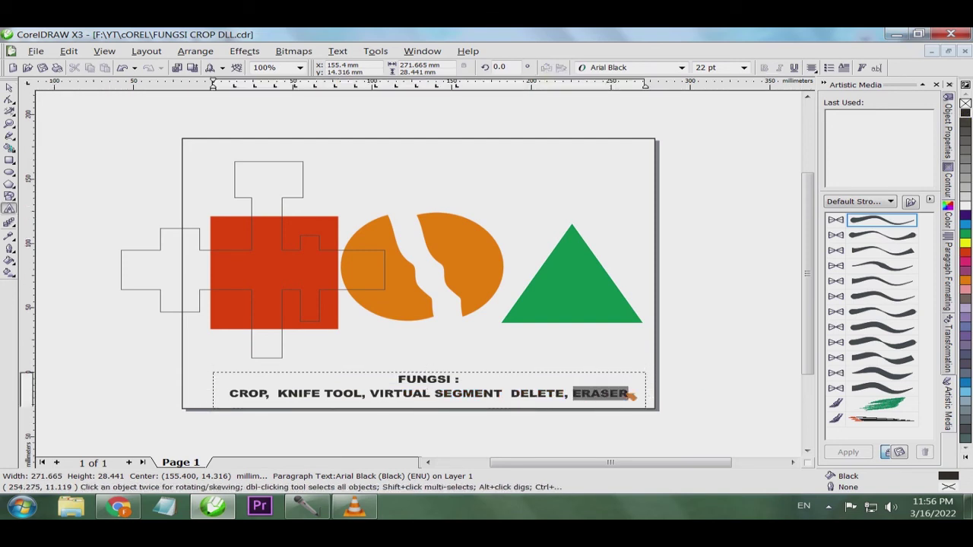
{"action": "left_click", "coordinate": [966, 252]}
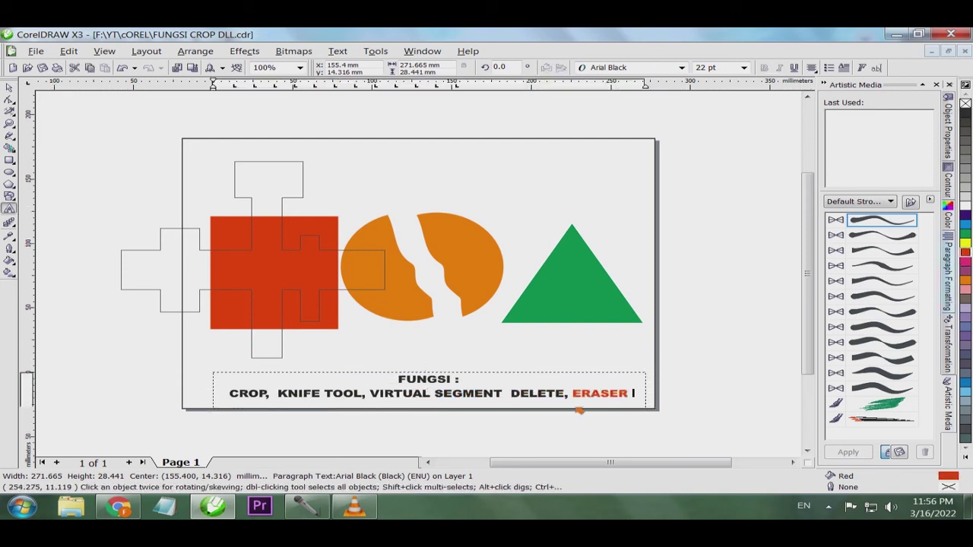
{"action": "left_click", "coordinate": [7, 88]}
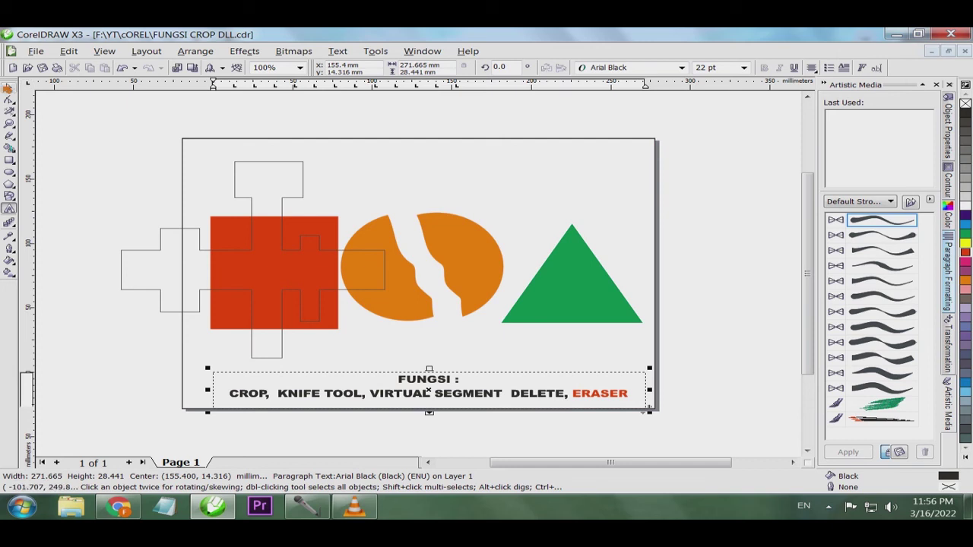
{"action": "left_click", "coordinate": [9, 88]}
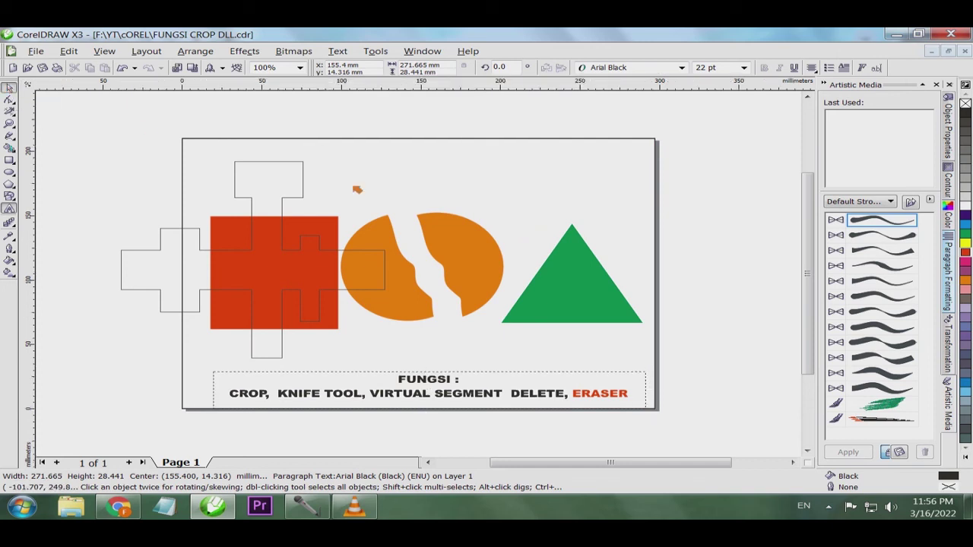
- Erase a freehand spiral through the green triangle with the 6.35 mm round Eraser, and undo the erasure
{"action": "left_click", "coordinate": [569, 296]}
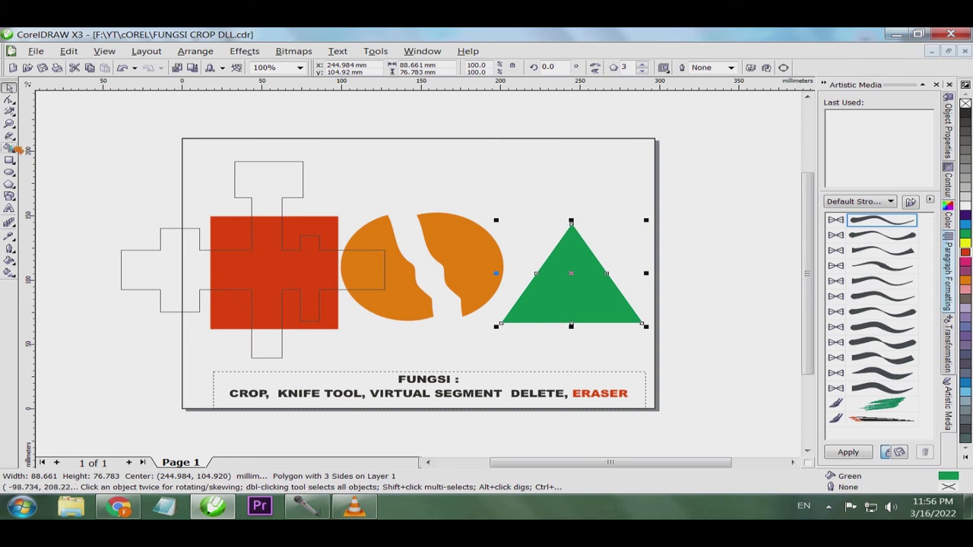
{"action": "left_click", "coordinate": [14, 114]}
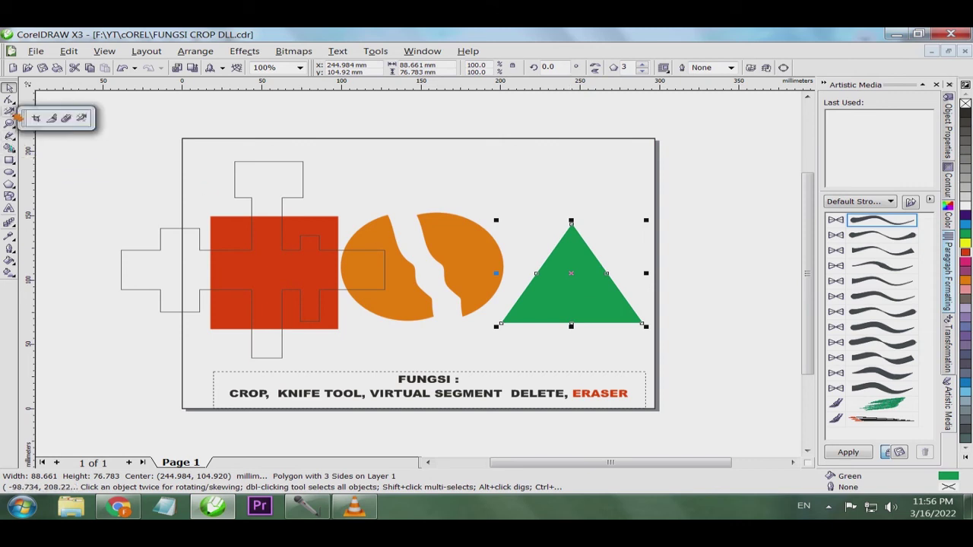
{"action": "left_click", "coordinate": [66, 118]}
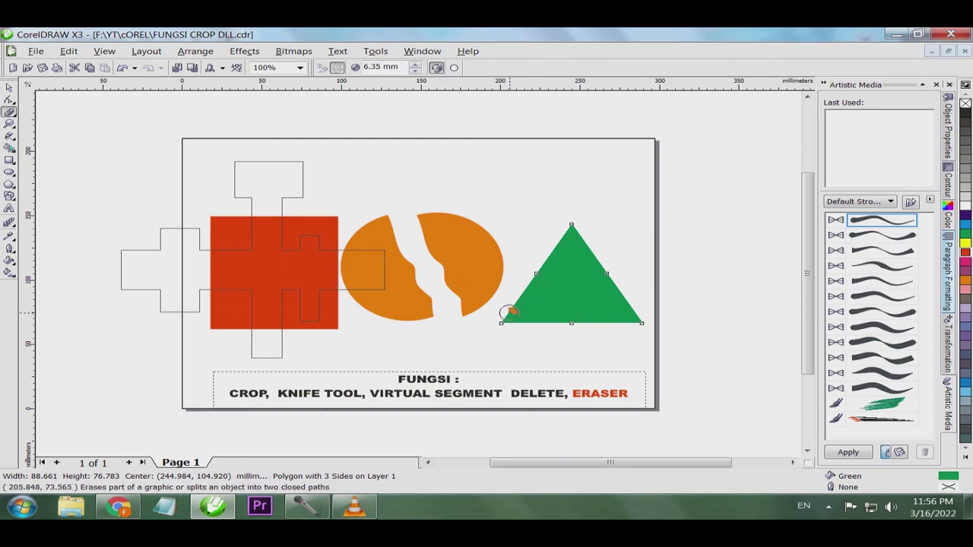
{"action": "mouse_move", "coordinate": [513, 294]}
{"action": "left_mouse_down"}
{"action": "mouse_move", "coordinate": [572, 274]}
{"action": "mouse_move", "coordinate": [589, 283]}
{"action": "mouse_move", "coordinate": [597, 308]}
{"action": "mouse_move", "coordinate": [590, 315]}
{"action": "mouse_move", "coordinate": [547, 305]}
{"action": "mouse_move", "coordinate": [566, 293]}
{"action": "left_mouse_up"}
{"action": "left_click_drag", "start_coordinate": [566, 293], "coordinate": [574, 275]}
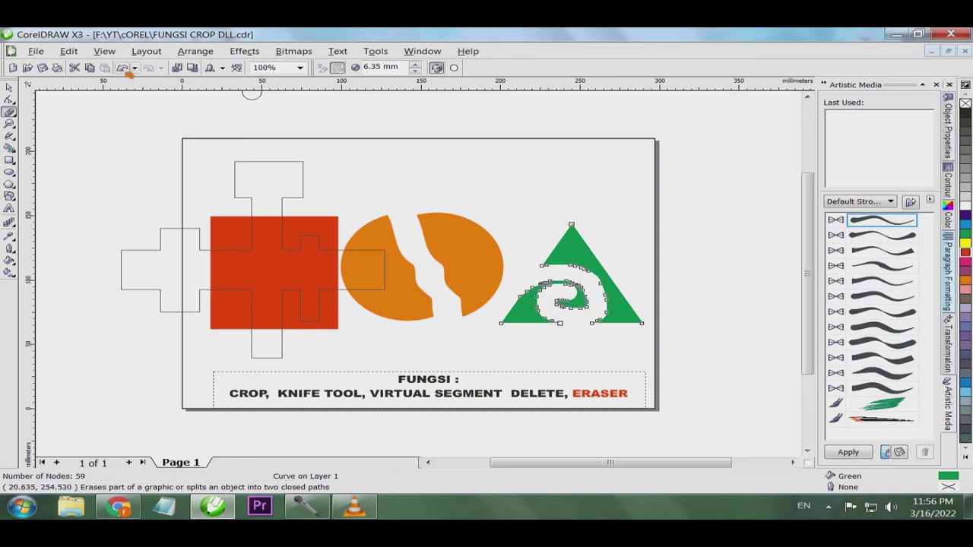
{"action": "left_click", "coordinate": [122, 67]}
{"action": "left_click", "coordinate": [121, 68]}
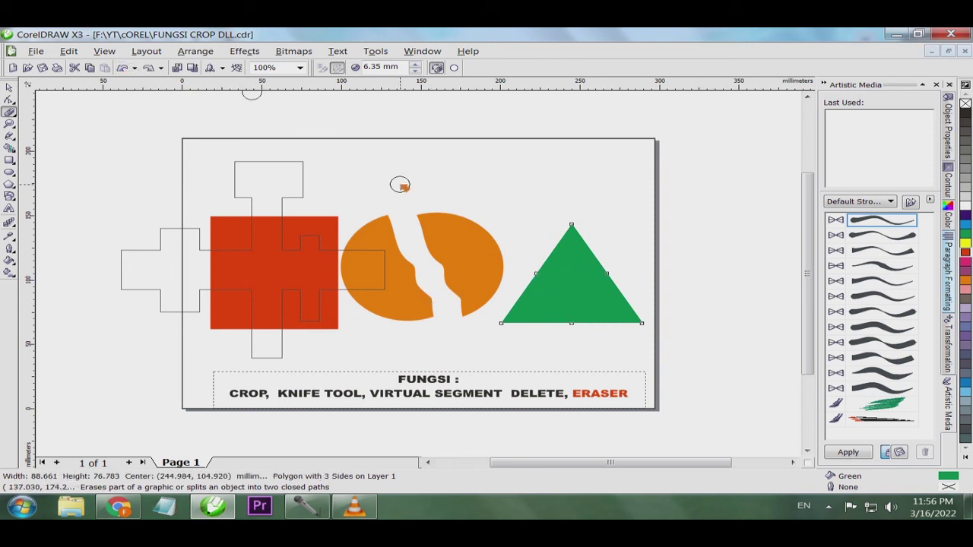
- Switch the Eraser nib shape to square and back to round
{"action": "left_click", "coordinate": [455, 68]}
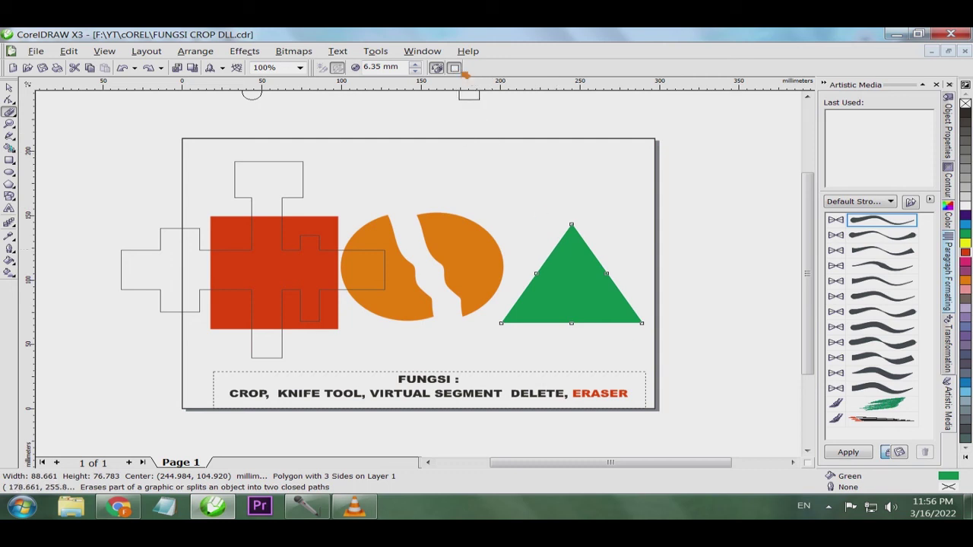
{"action": "left_click", "coordinate": [455, 68]}
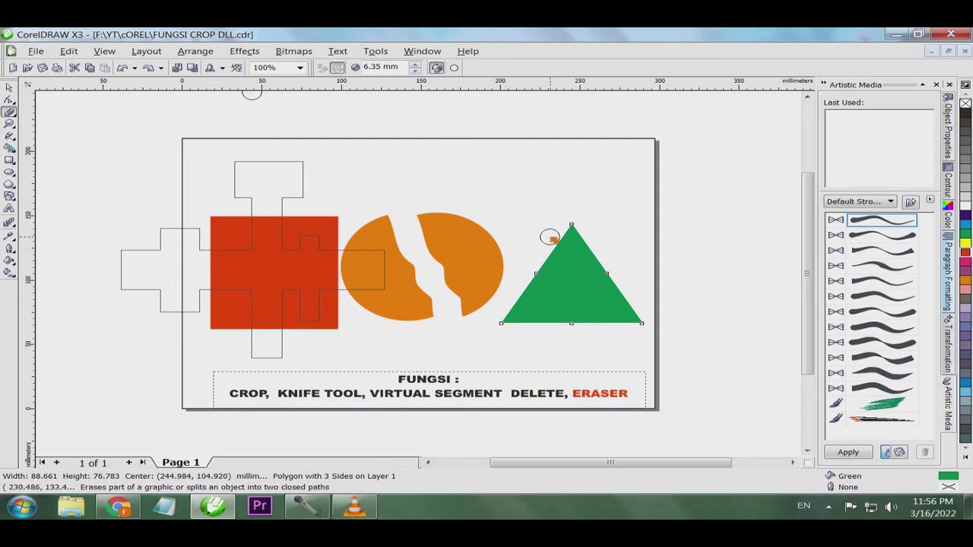
- Set the Eraser width to 20 mm, erase a vertical band through the middle of the green triangle, and undo the erasure
{"action": "left_click", "coordinate": [380, 67]}
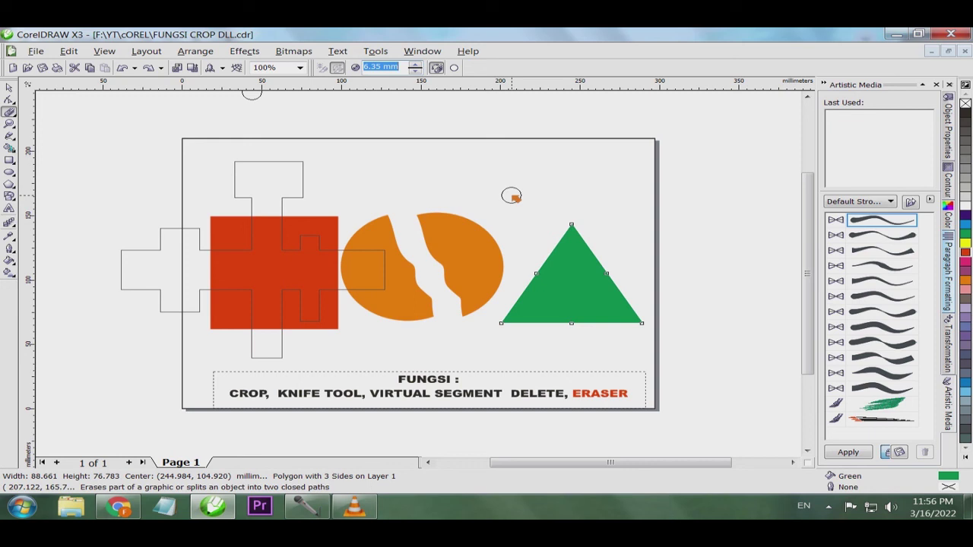
{"action": "type", "text": "20"}
{"action": "key", "text": "Return"}
{"action": "left_click", "coordinate": [574, 248]}
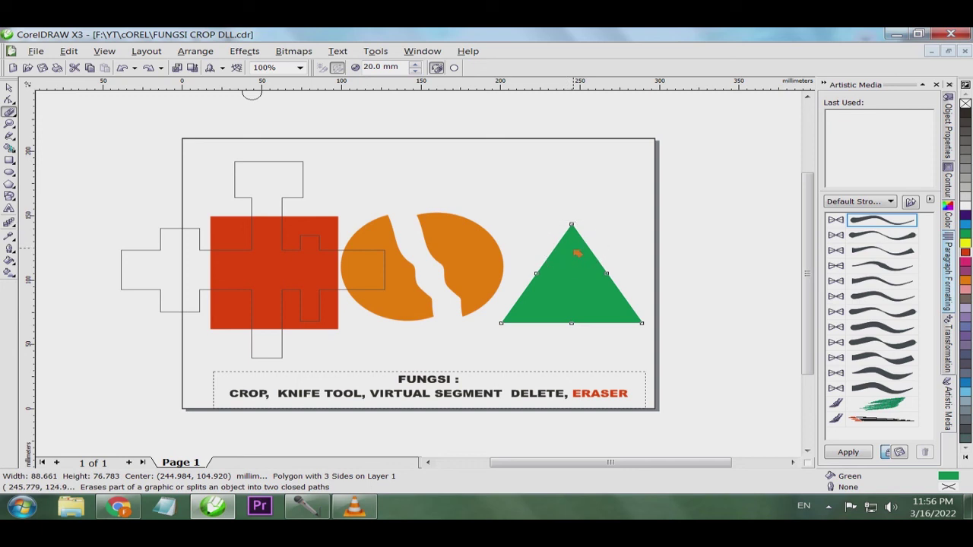
{"action": "left_click", "coordinate": [578, 322]}
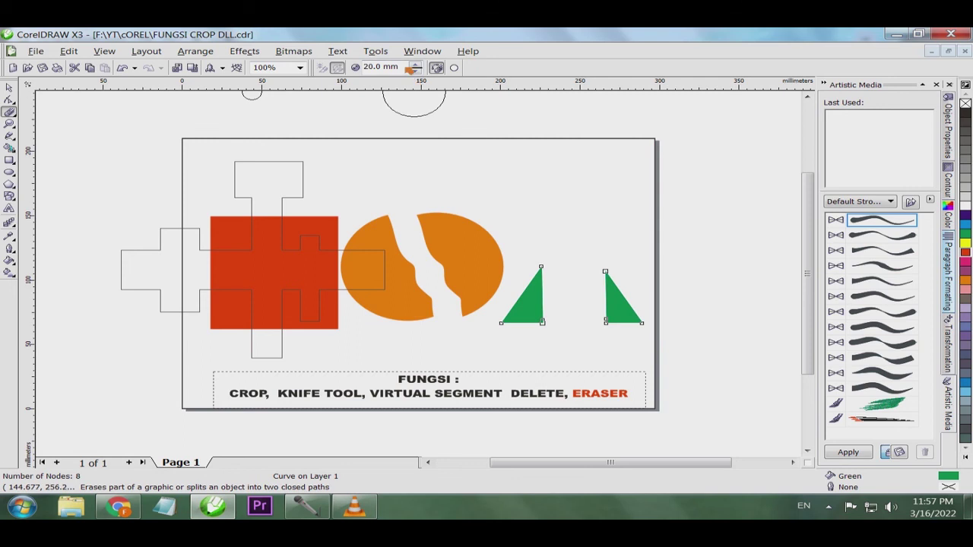
{"action": "left_click_drag", "start_coordinate": [409, 68], "coordinate": [353, 68]}
{"action": "left_click", "coordinate": [122, 67]}
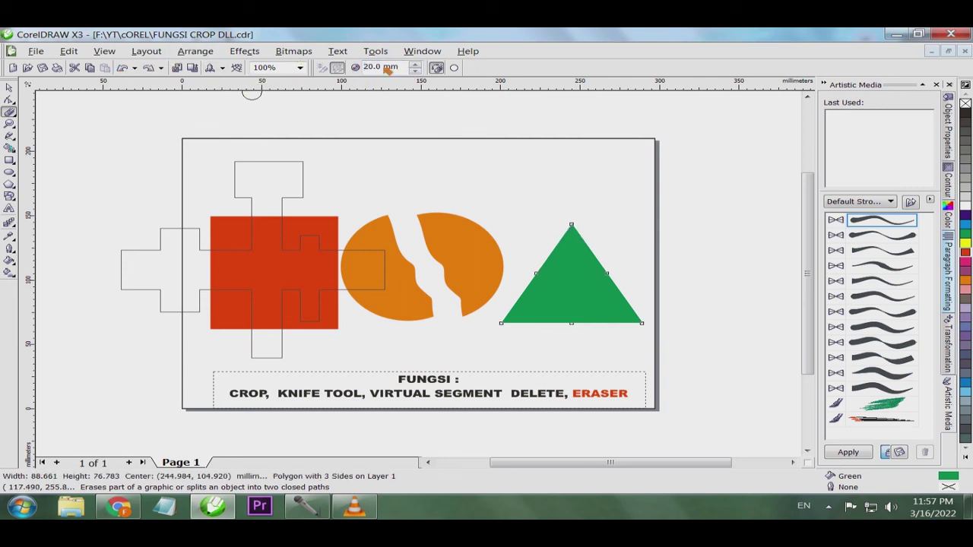
- Set the Eraser width to 3 mm
{"action": "left_click_drag", "start_coordinate": [392, 69], "coordinate": [348, 66]}
{"action": "type", "text": "3"}
{"action": "key", "text": "Return"}
- Try to start erasing the green triangle from outside its left edge with the Eraser tool
{"action": "left_click", "coordinate": [541, 243]}
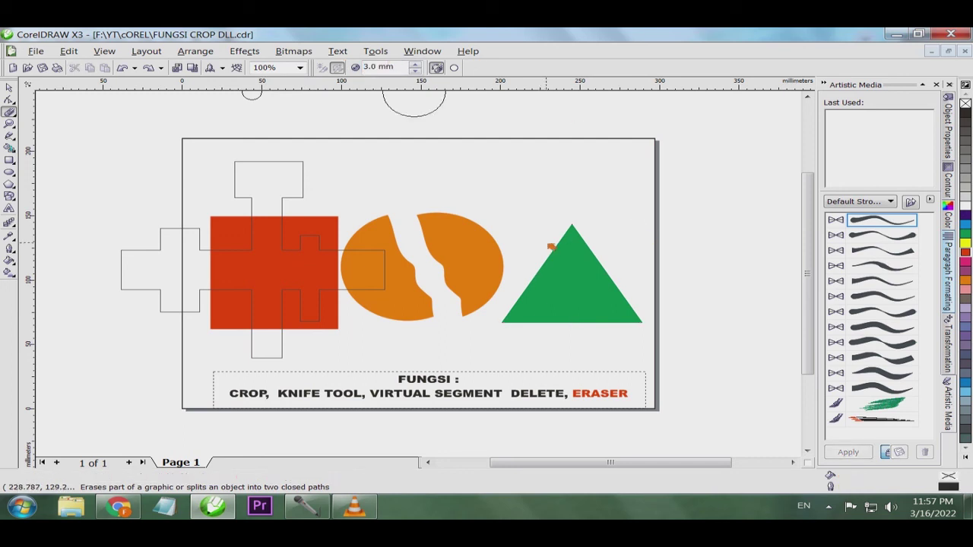
{"action": "left_click", "coordinate": [576, 290]}
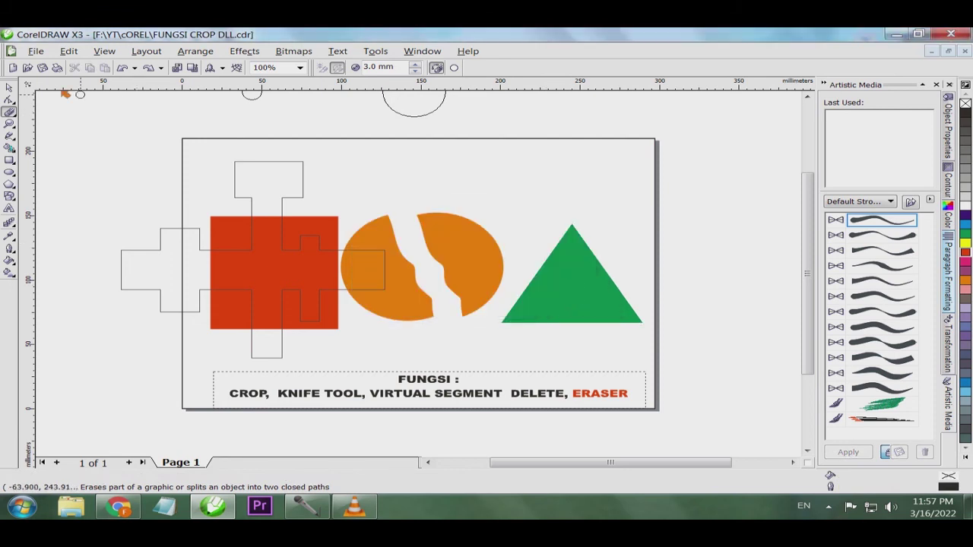
{"action": "key", "text": "space"}
{"action": "left_click", "coordinate": [562, 286]}
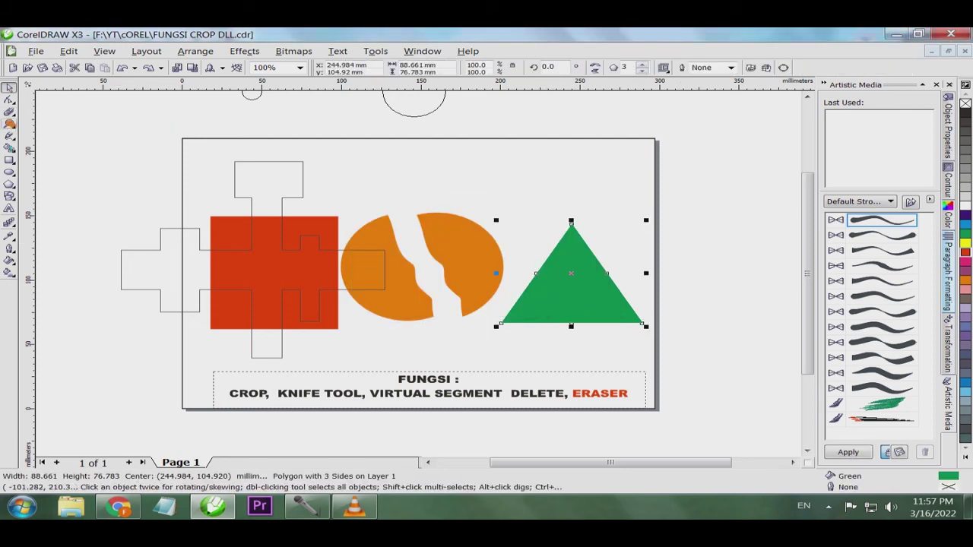
{"action": "left_click", "coordinate": [9, 112]}
{"action": "left_click", "coordinate": [534, 247]}
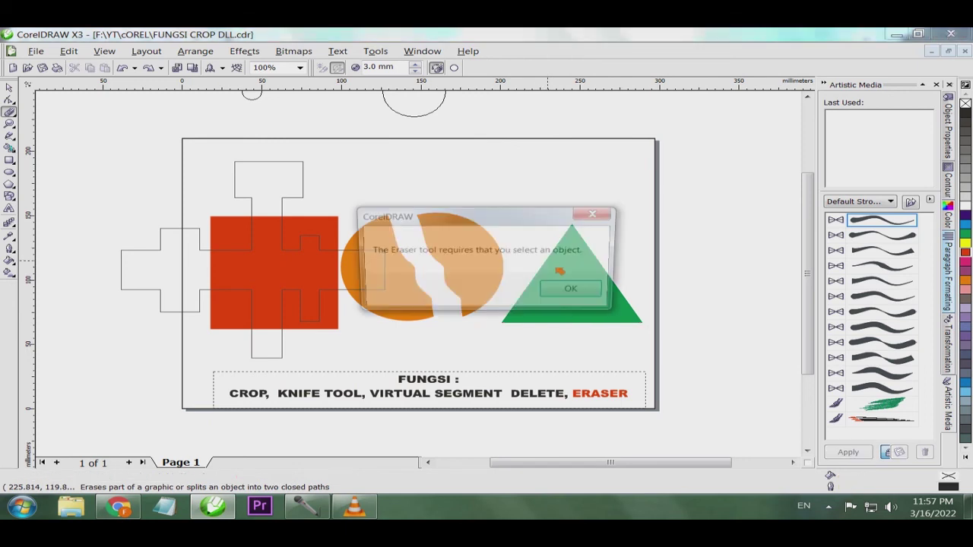
{"action": "left_click", "coordinate": [576, 290]}
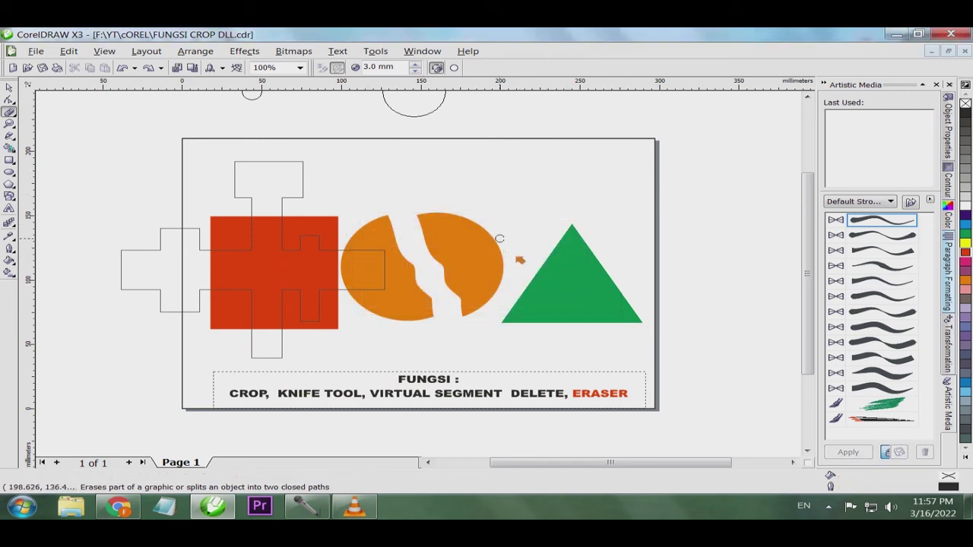
- Select the green triangle and erase curved freehand strokes across its upper middle and both lower corners
{"action": "left_click", "coordinate": [571, 274]}
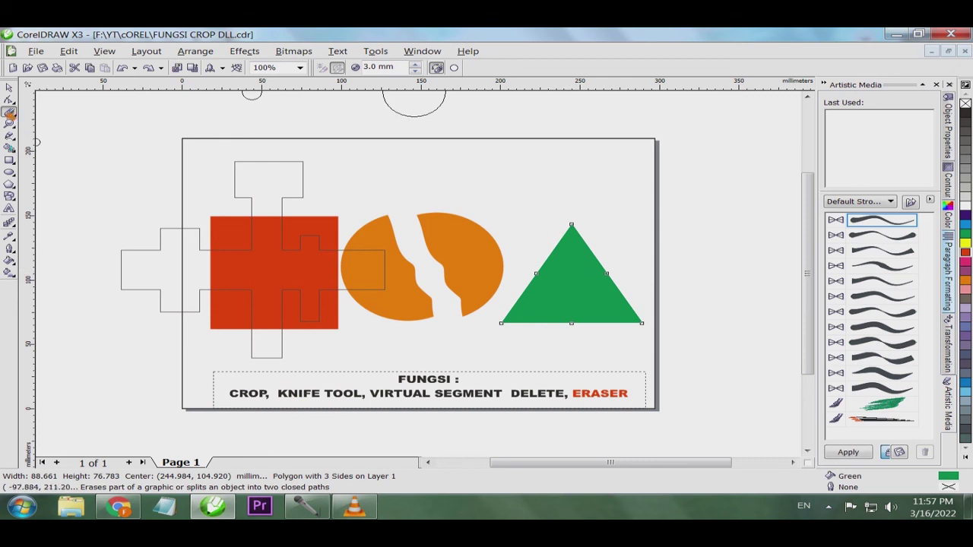
{"action": "mouse_move", "coordinate": [546, 254]}
{"action": "left_mouse_down"}
{"action": "mouse_move", "coordinate": [566, 269]}
{"action": "mouse_move", "coordinate": [546, 291]}
{"action": "mouse_move", "coordinate": [625, 261]}
{"action": "mouse_move", "coordinate": [596, 283]}
{"action": "left_mouse_up"}
{"action": "left_click_drag", "start_coordinate": [633, 310], "coordinate": [609, 322]}
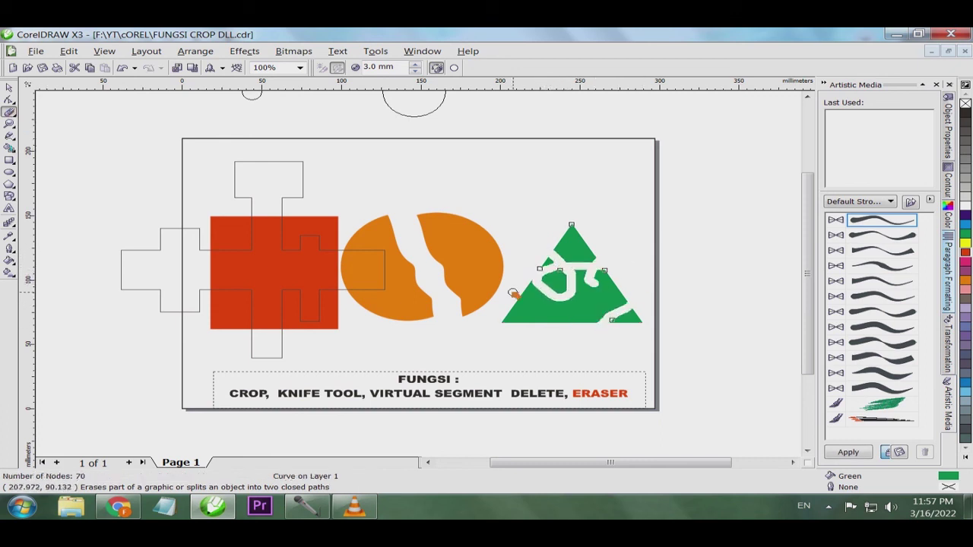
{"action": "left_click_drag", "start_coordinate": [510, 289], "coordinate": [544, 327]}
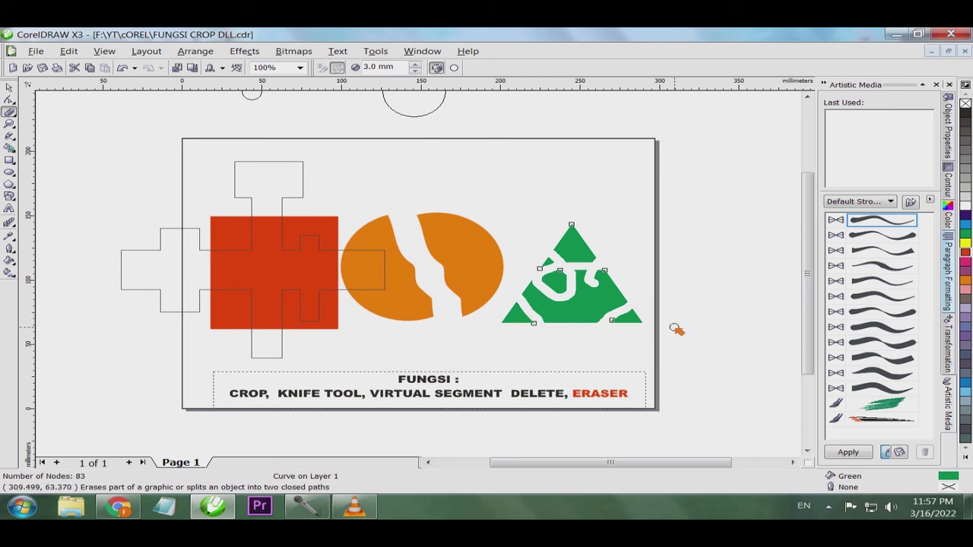